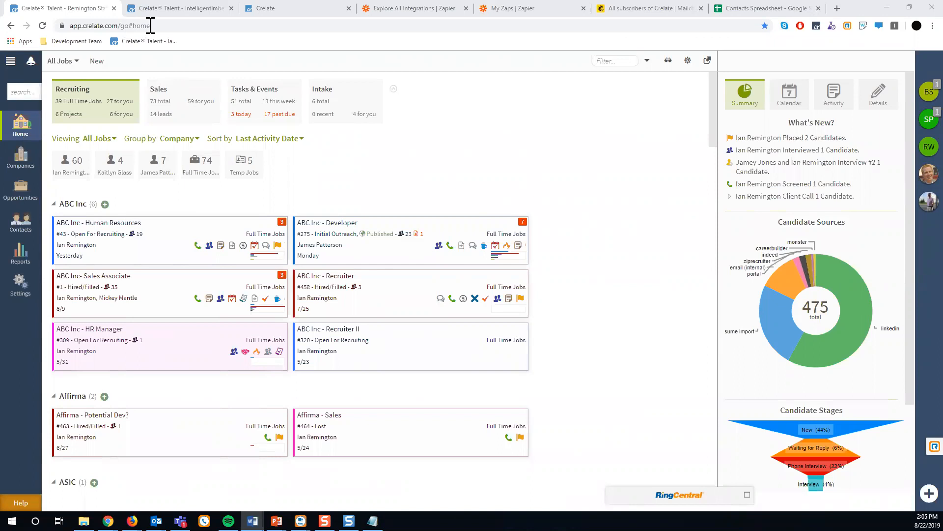
Open Crelate's Integrations settings from profile preferences and expand the Zapier Get Started panel.
left_click(10, 61)
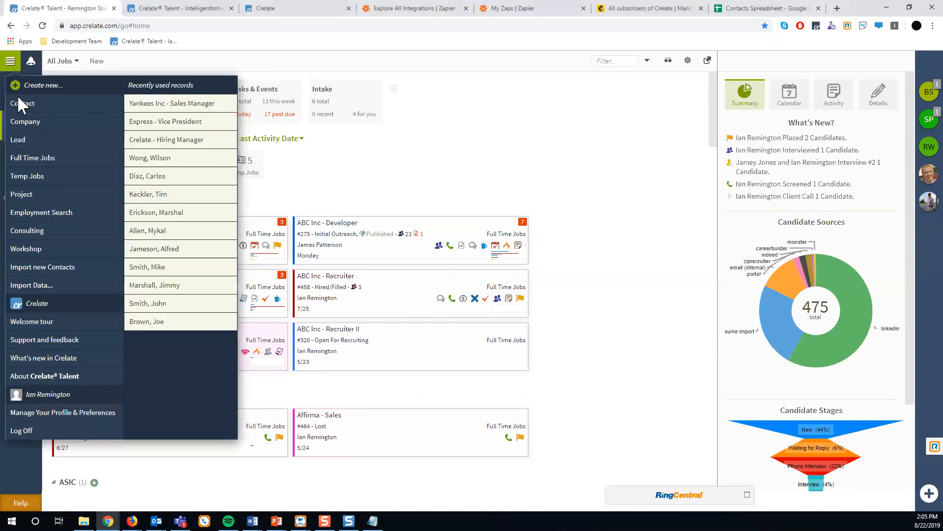
left_click(64, 415)
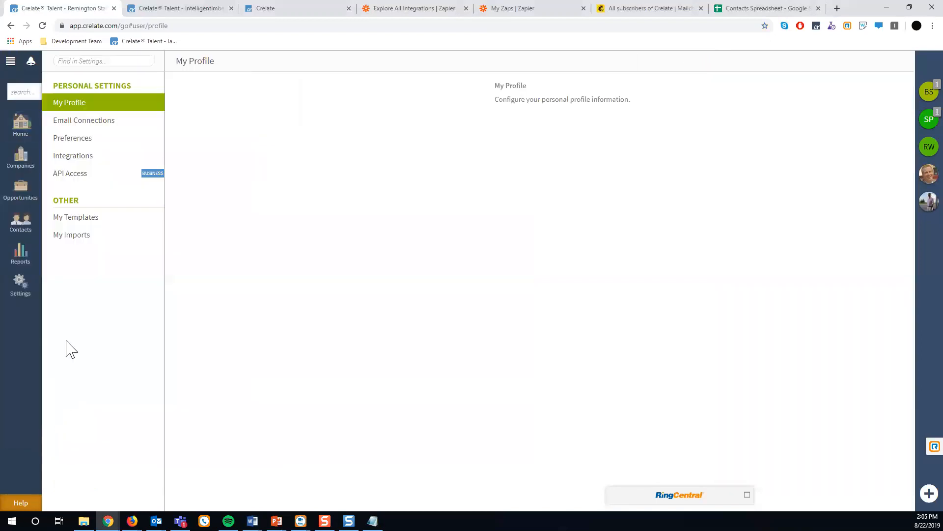
left_click(67, 163)
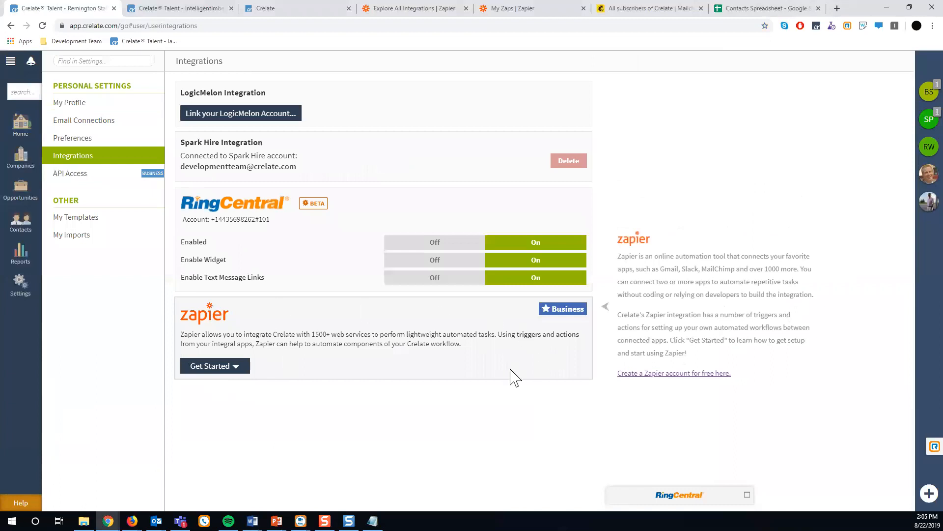
left_click(239, 368)
scroll(236, 373, "down", 2)
scroll(236, 374, "down", 2)
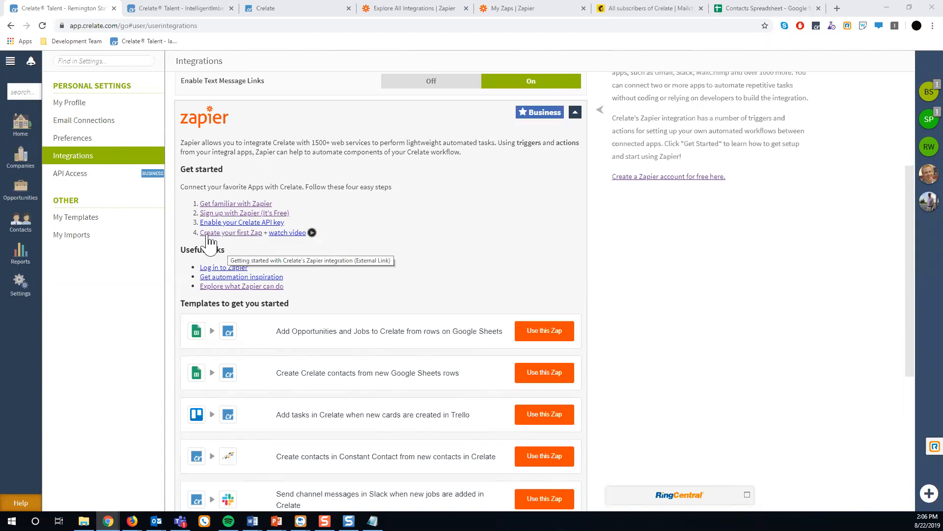
left_click(289, 234)
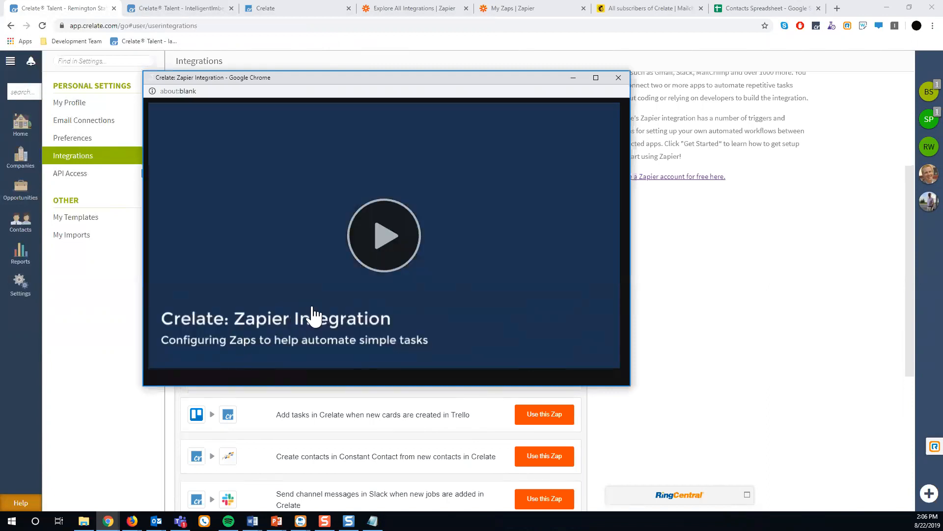
key("ctrl+w")
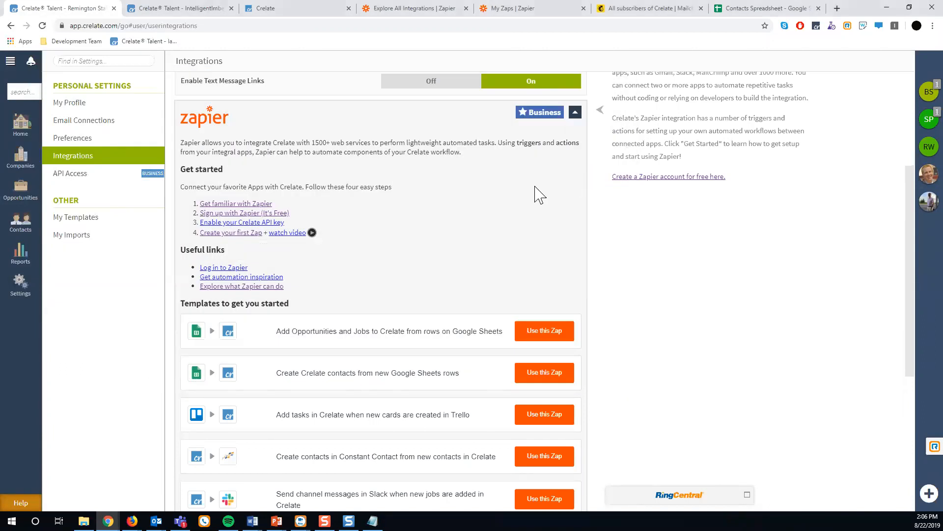
scroll(534, 194, "down", 3)
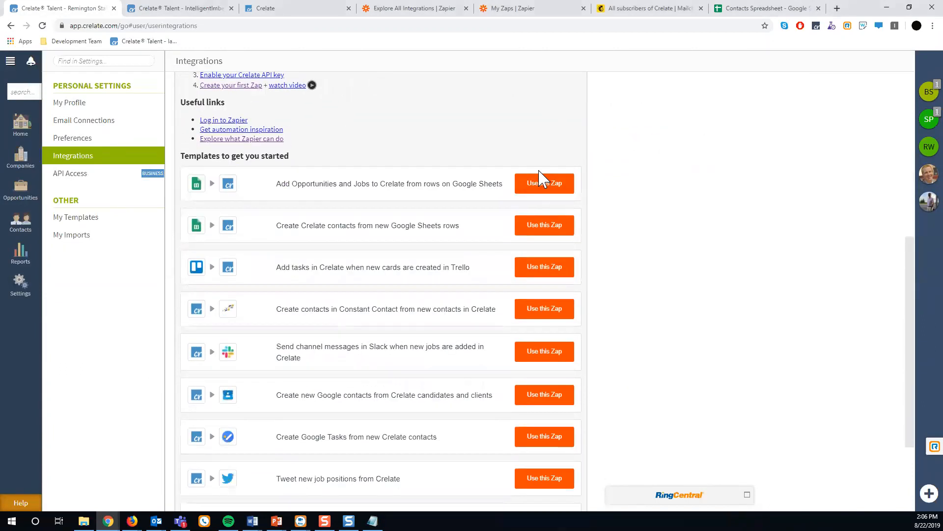
scroll(542, 196, "down", 3)
scroll(549, 199, "up", 1)
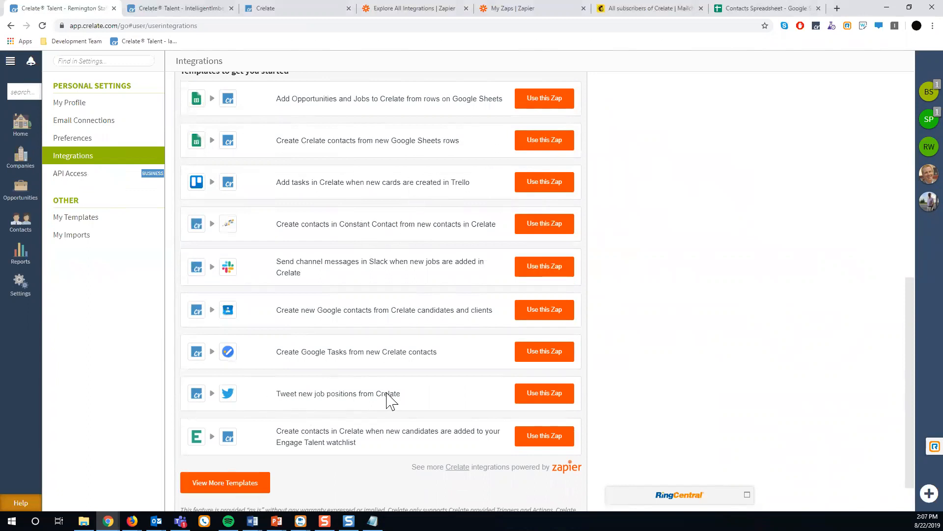
scroll(387, 396, "up", 1)
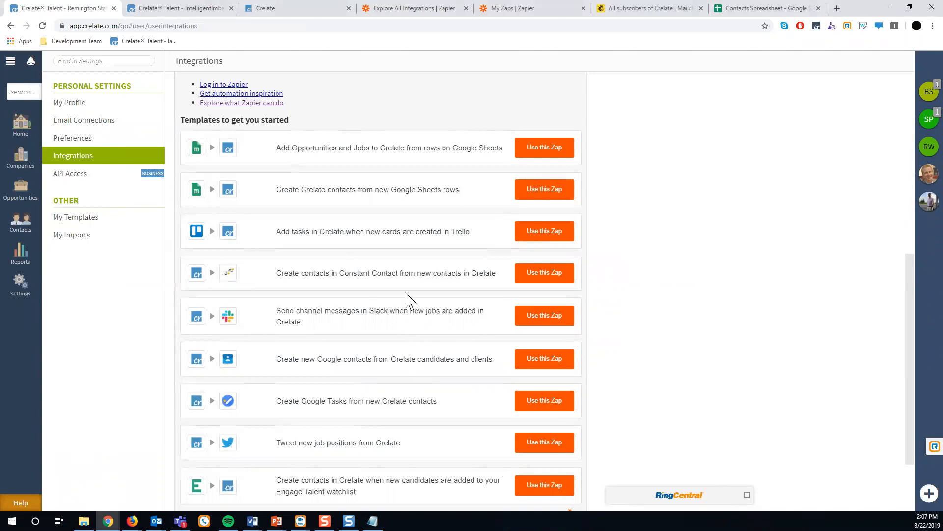
Switch to the Zapier Explore All Integrations tab.
left_click(393, 10)
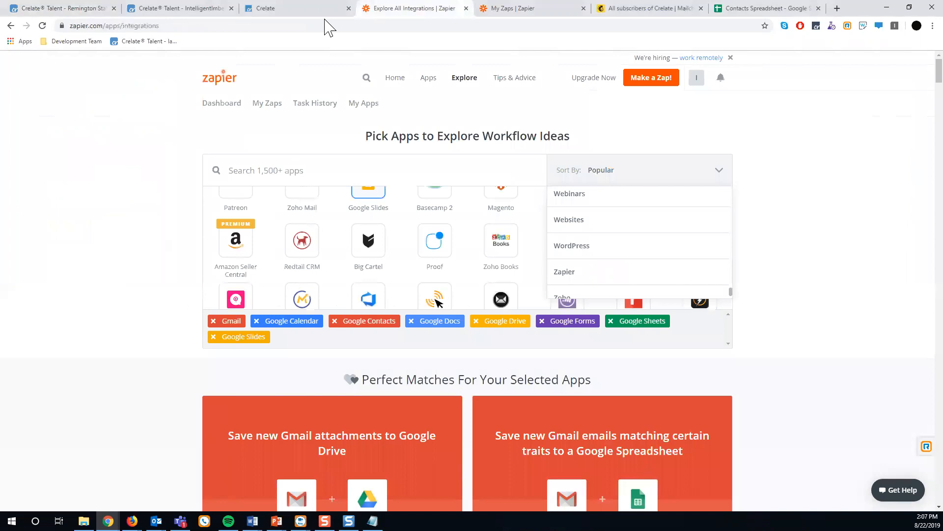
left_click(254, 24)
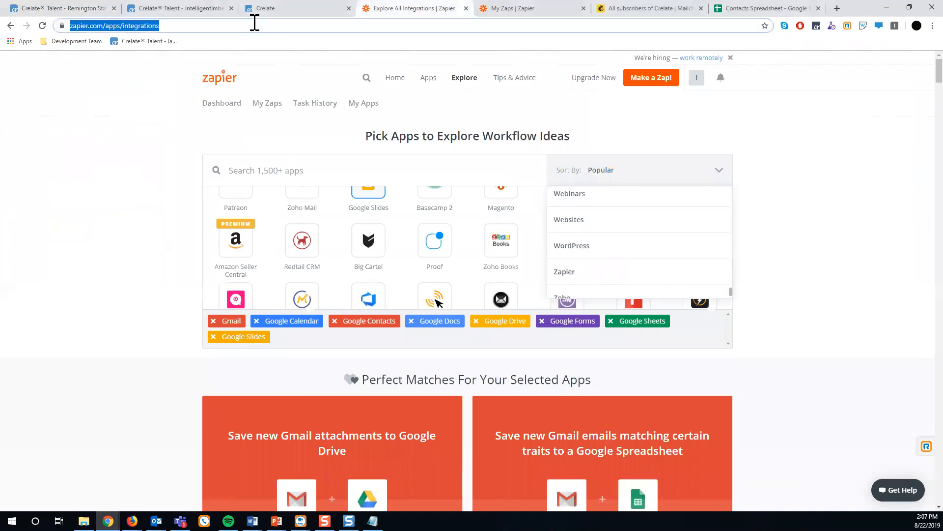
scroll(270, 248, "down", 3)
scroll(270, 235, "up", 5)
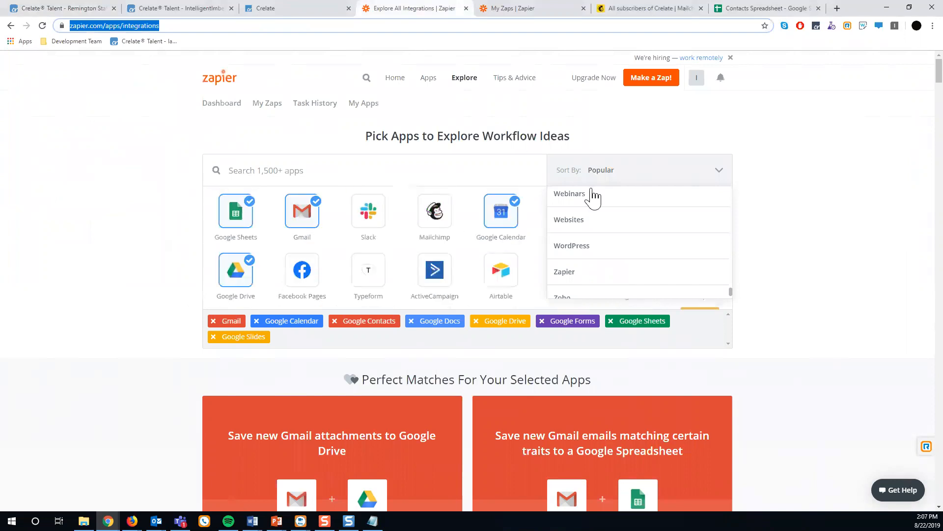
Open and close the Sort By dropdown while browsing the app grid.
left_click(716, 174)
scroll(432, 193, "down", 2)
scroll(659, 183, "up", 2)
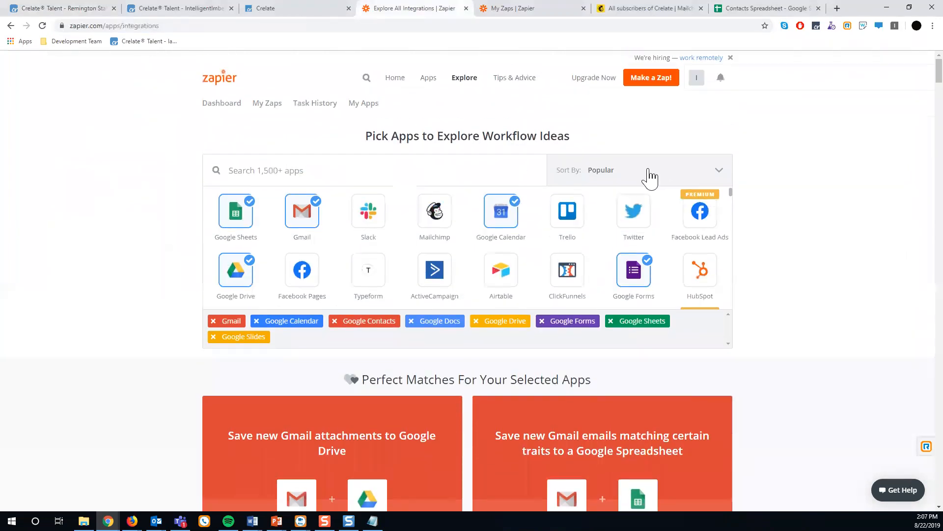
left_click(716, 175)
scroll(602, 221, "down", 3)
scroll(561, 216, "up", 1)
scroll(574, 209, "down", 1)
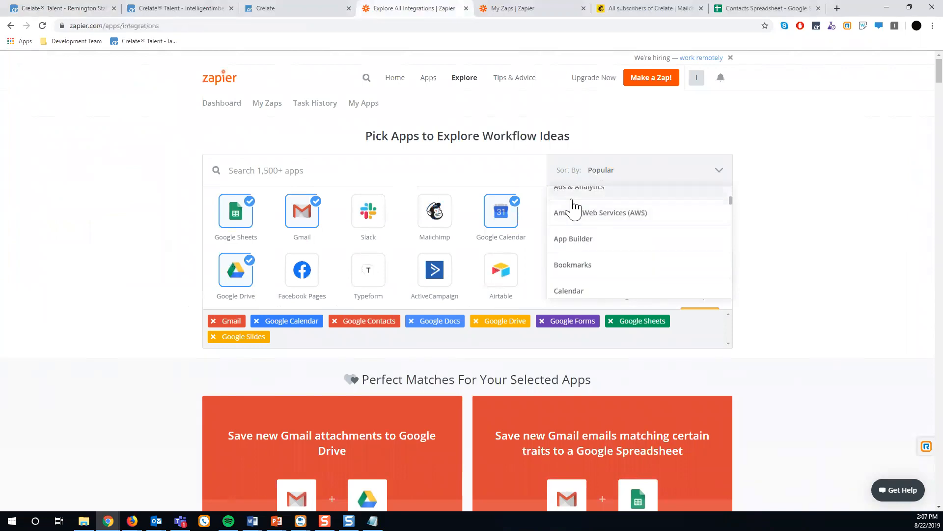
scroll(573, 209, "down", 1)
scroll(579, 238, "down", 2)
scroll(579, 238, "down", 4)
scroll(579, 238, "up", 8)
scroll(580, 240, "up", 2)
left_click(717, 176)
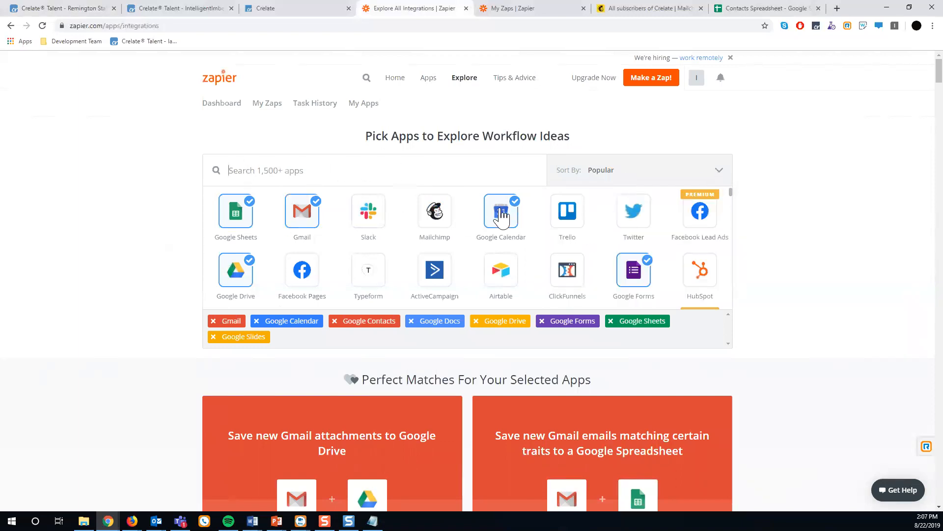
scroll(406, 253, "down", 8)
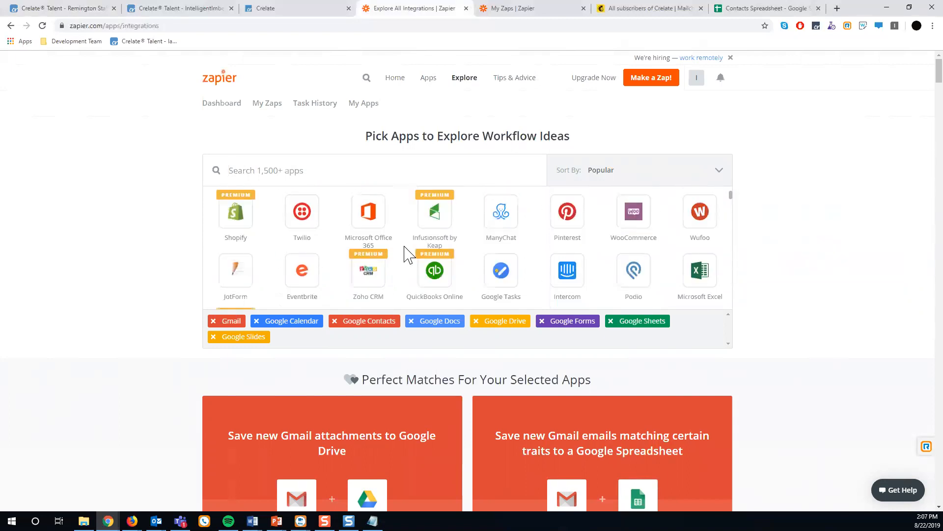
scroll(406, 254, "up", 8)
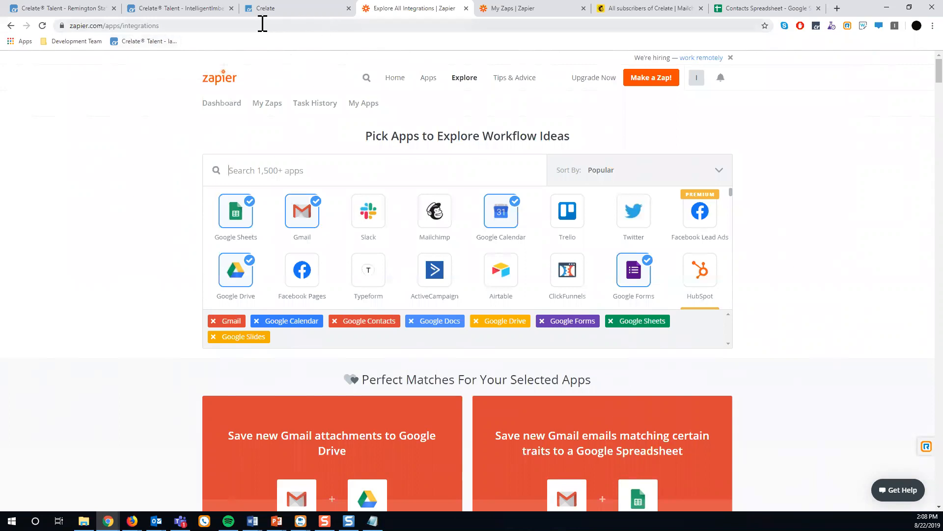
Start the Google Sheets-to-Crelate contacts template with a New Spreadsheet Row trigger and a saved Google Sheets account.
left_click(47, 9)
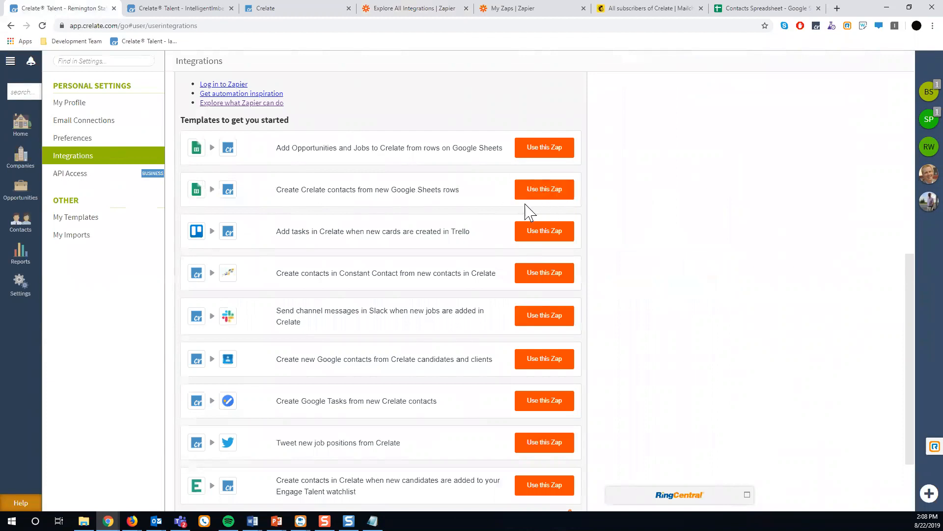
left_click(533, 192)
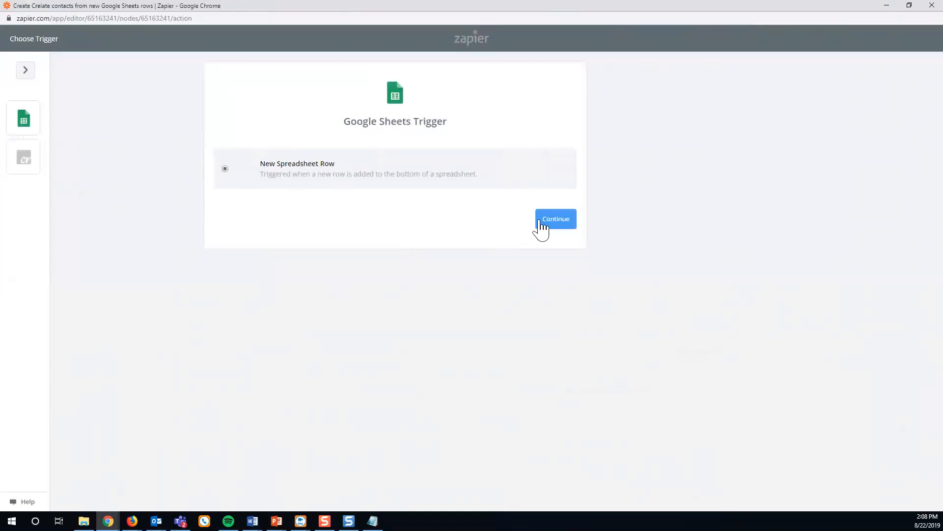
left_click(547, 220)
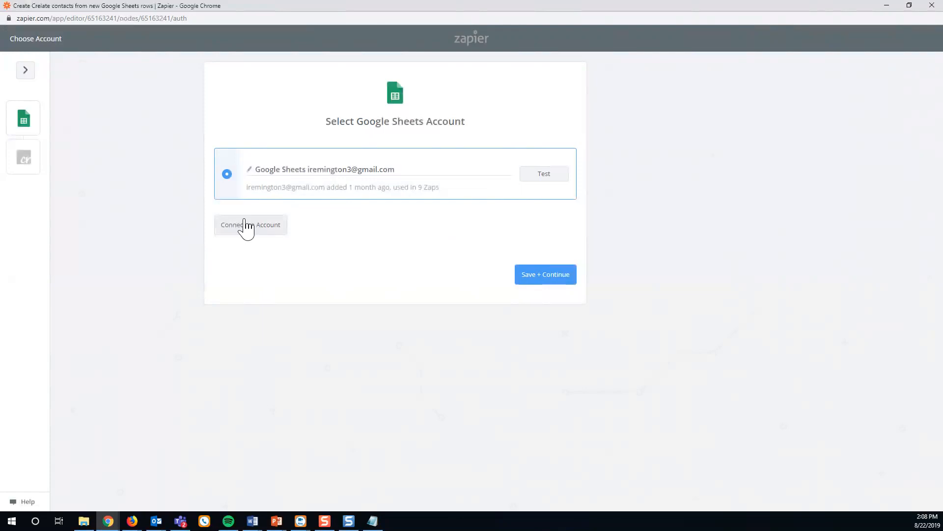
left_click(533, 267)
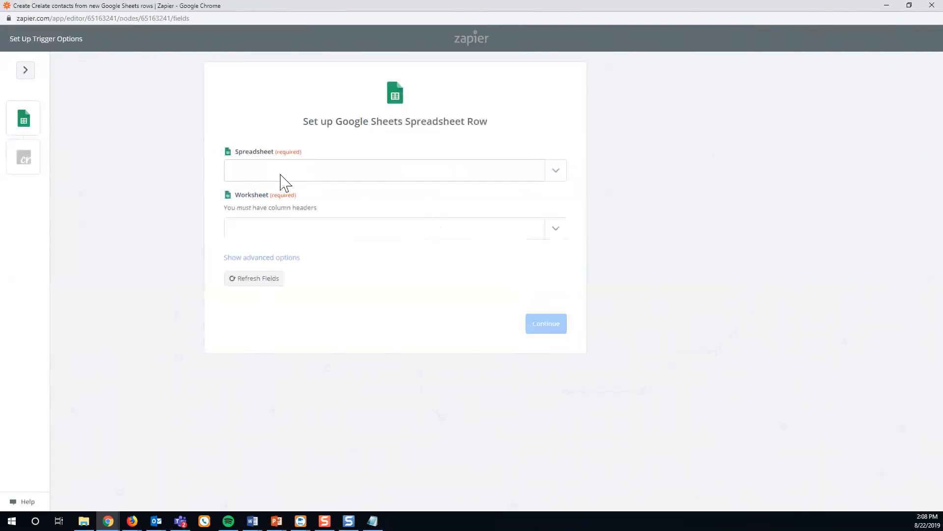
Point the trigger at Sheet1 of Contacts Spreadsheet, pull sample rows, and bring the spreadsheet forward.
left_click(566, 174)
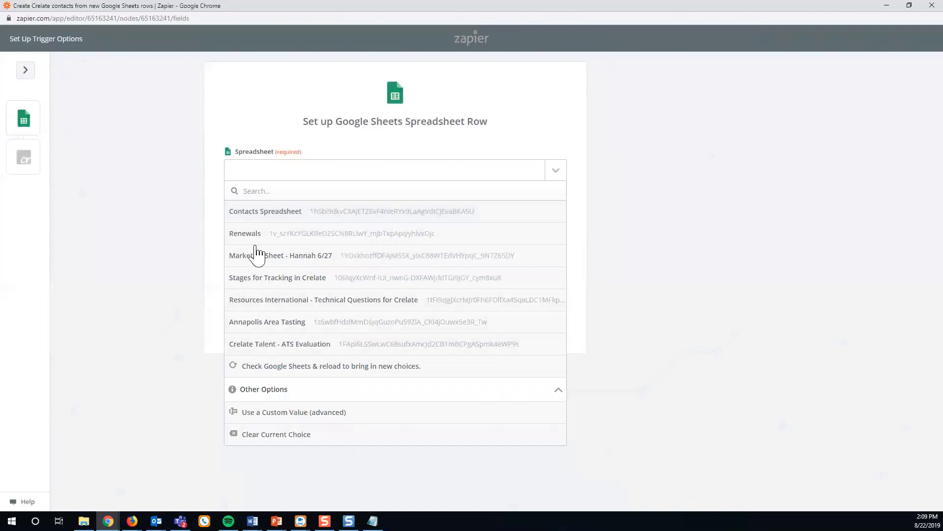
left_click(254, 213)
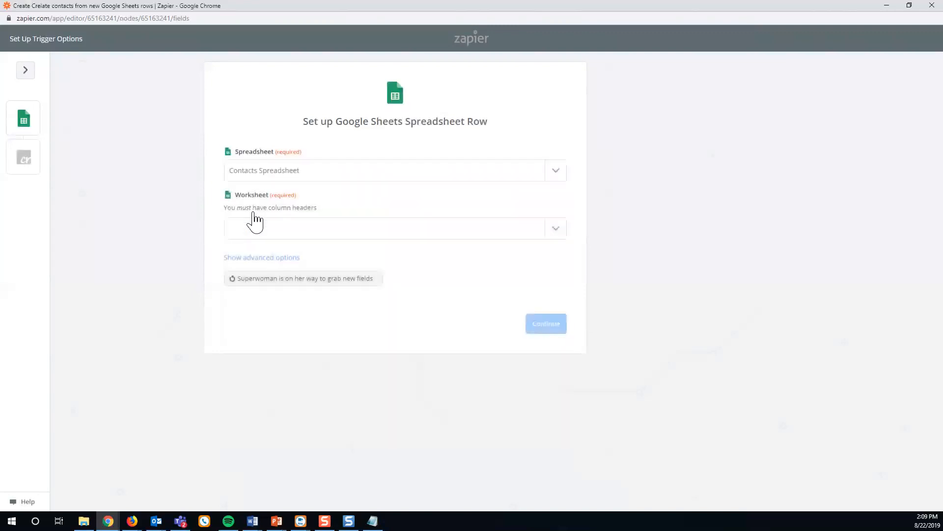
left_click(548, 229)
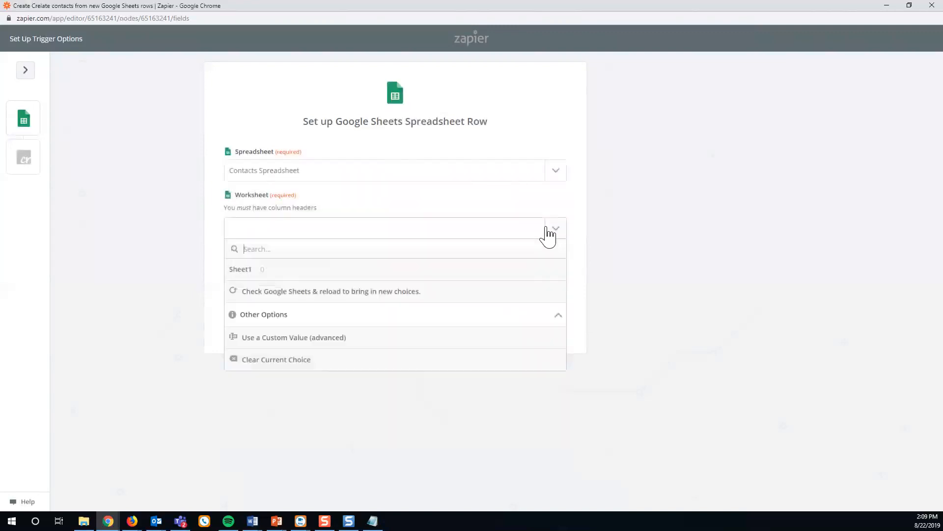
left_click(246, 271)
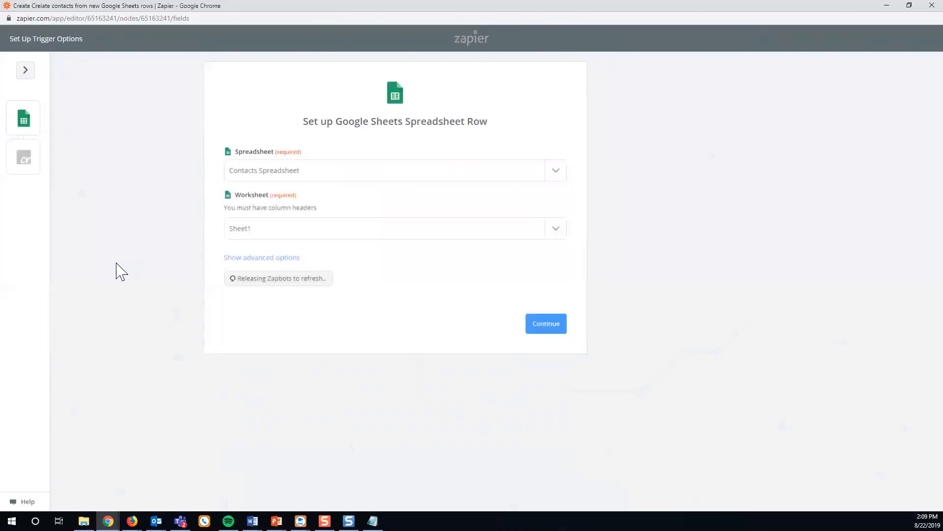
left_click(548, 327)
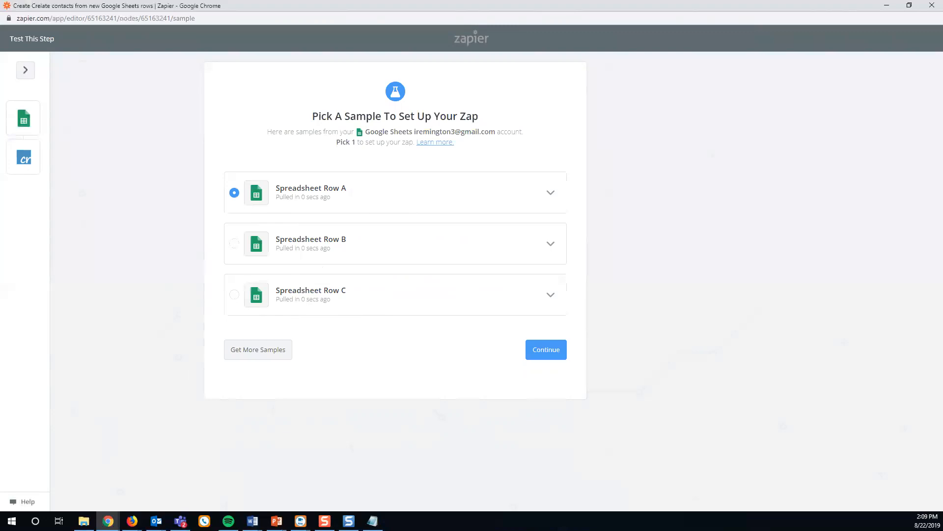
key("alt+Tab")
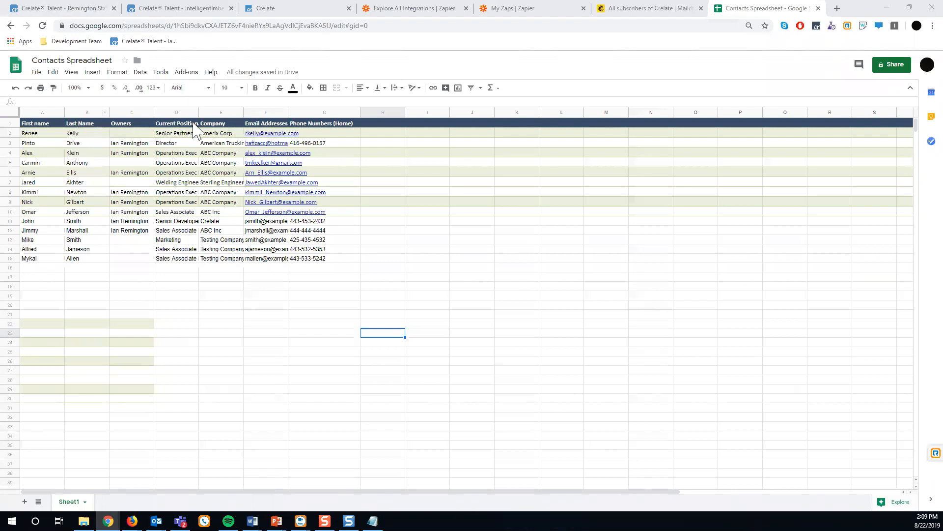
Check the spreadsheet's last row, minimize Sheets, and expand Zapier's sample Spreadsheet Row A.
left_click(54, 269)
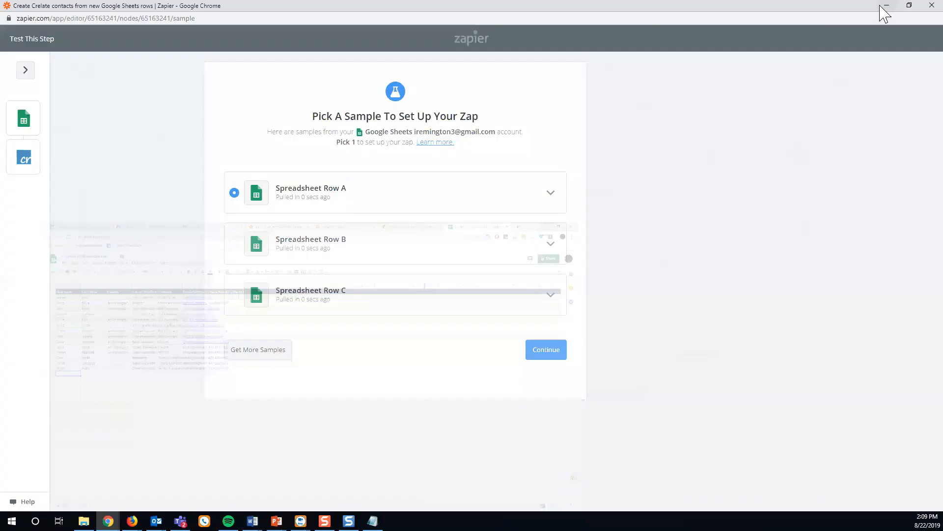
left_click(887, 8)
left_click(551, 194)
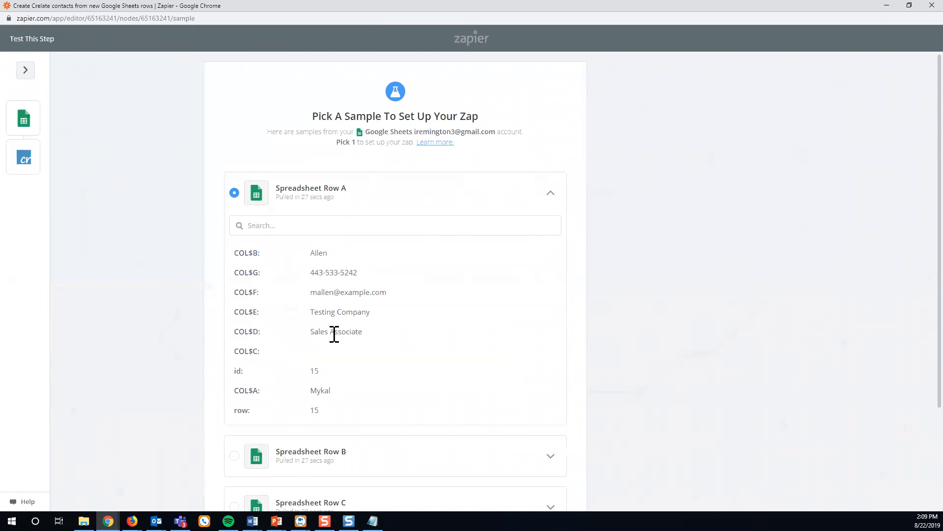
After inspecting Row B, keep Spreadsheet Row A as the sample and choose Create Contact as the action.
scroll(569, 372, "down", 3)
left_click(554, 330)
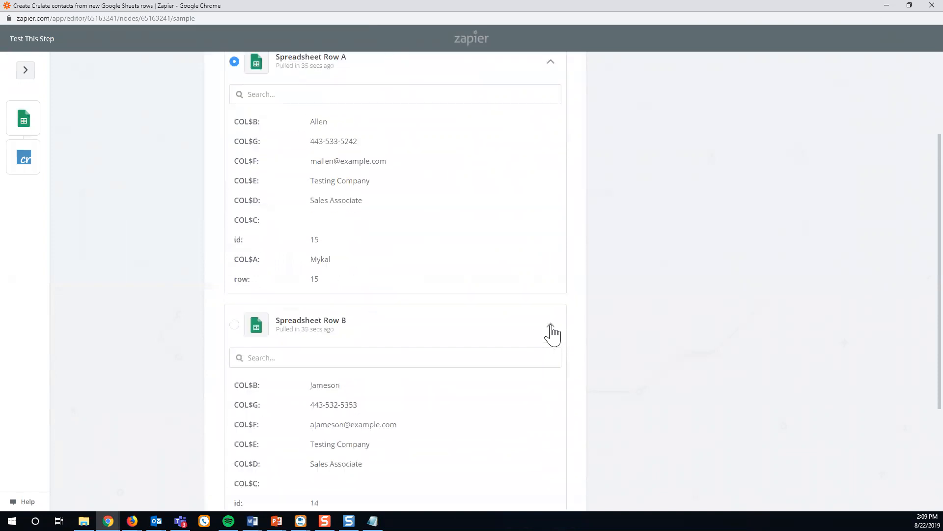
scroll(516, 346, "down", 1)
scroll(344, 344, "down", 1)
scroll(398, 337, "up", 1)
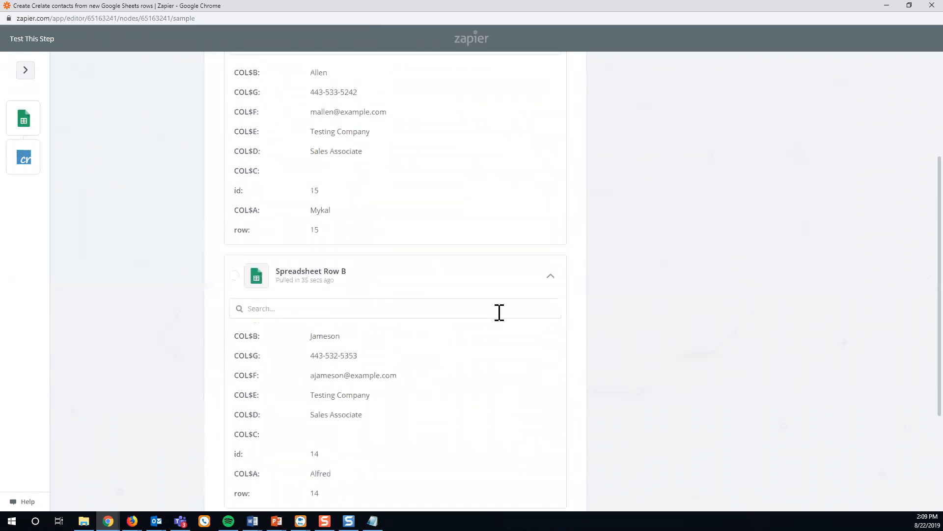
left_click(542, 284)
scroll(525, 280, "up", 2)
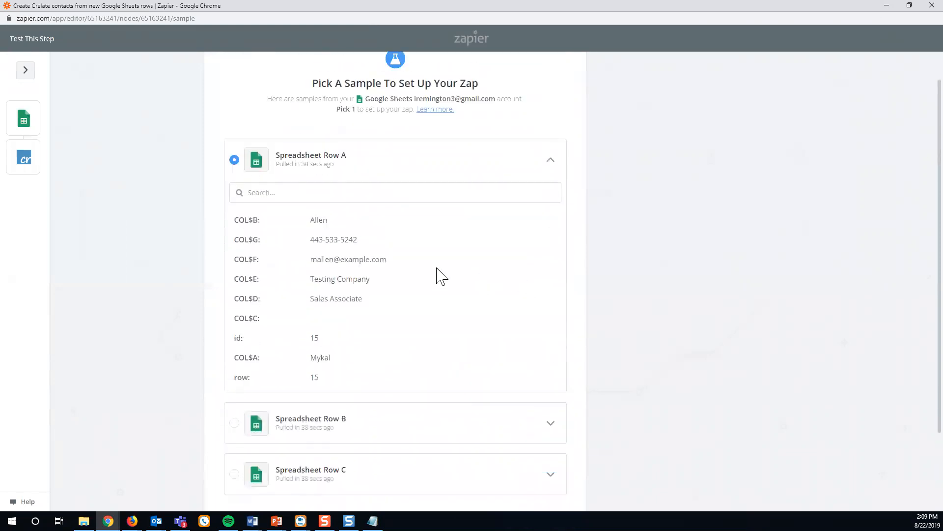
scroll(638, 270, "down", 1)
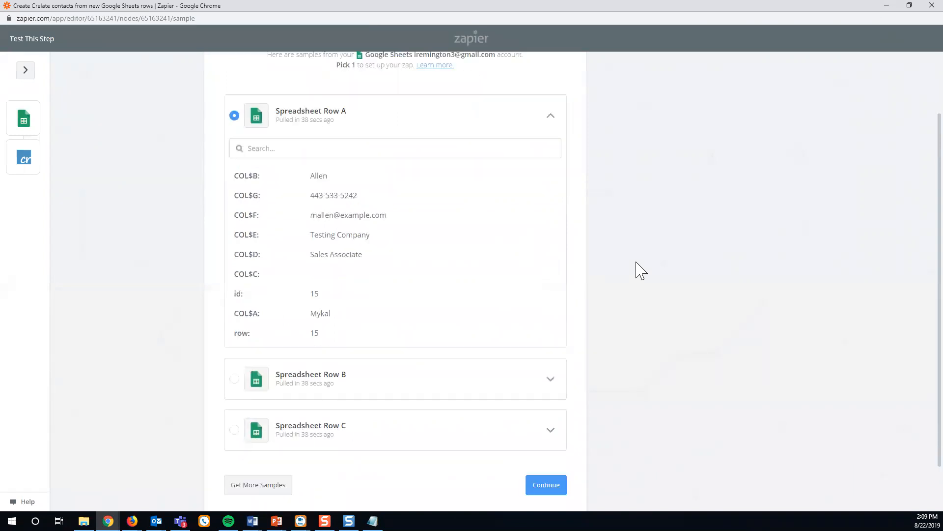
left_click(546, 480)
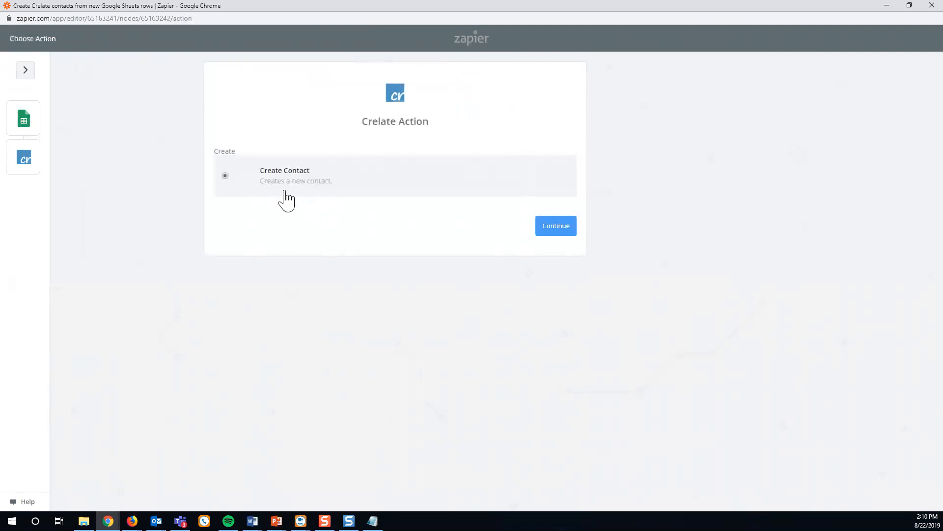
left_click(553, 230)
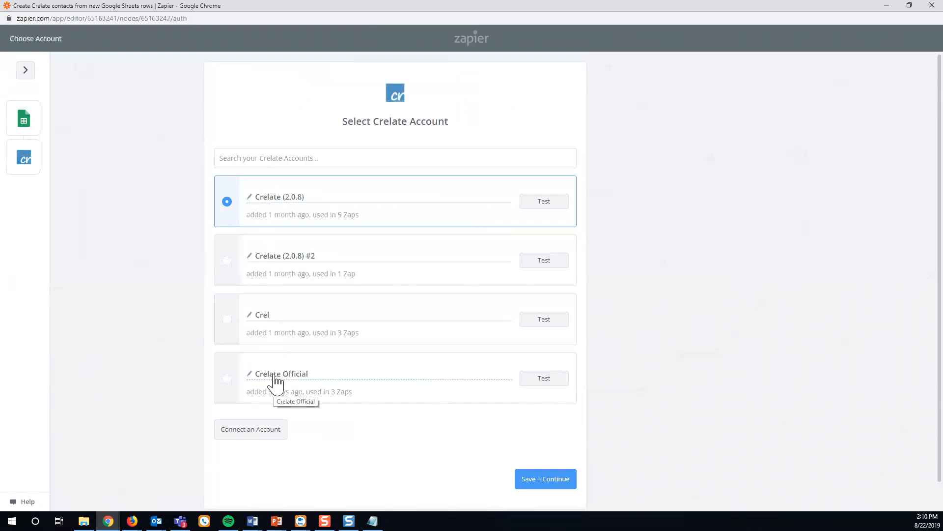
Select the Crelate Official account and open the connect-account window asking for the API key.
left_click(257, 375)
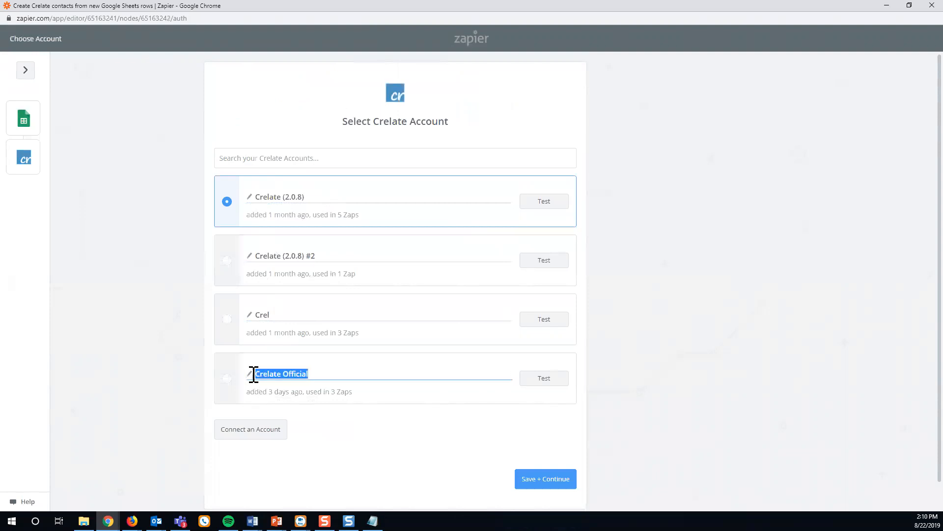
left_click(228, 385)
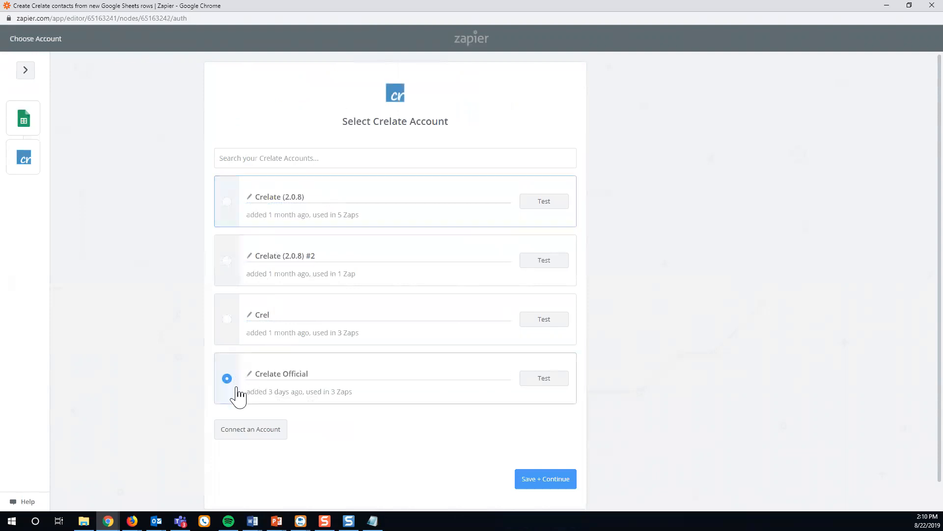
left_click(261, 430)
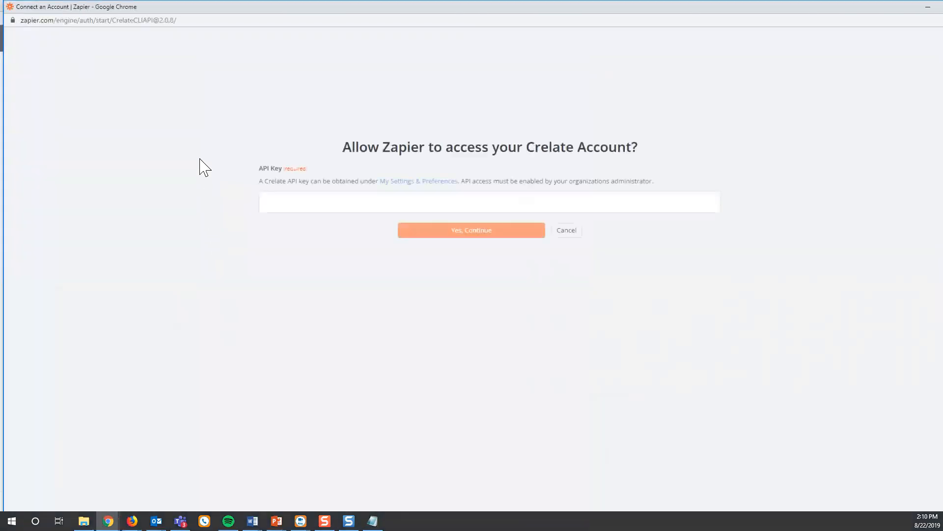
left_click(290, 202)
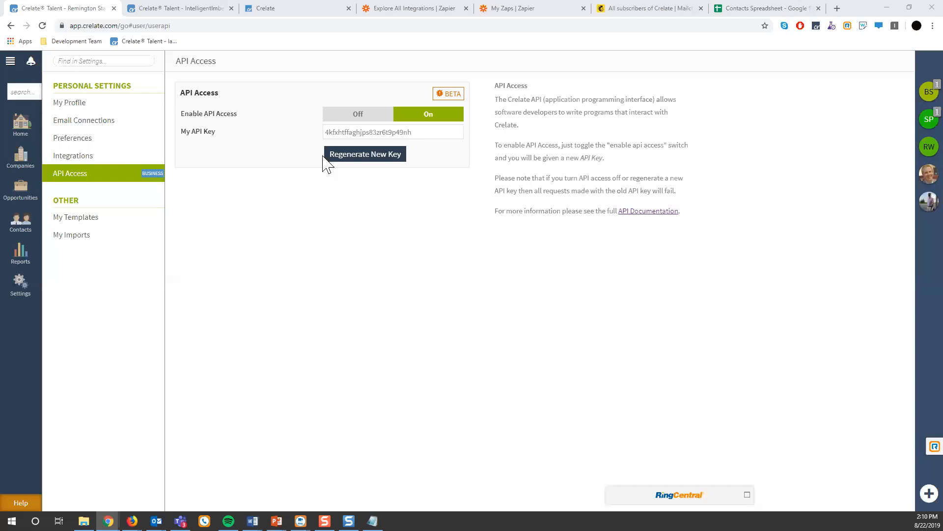
Highlight the My API Key value in Crelate and close the Zapier connection window.
left_click(323, 156)
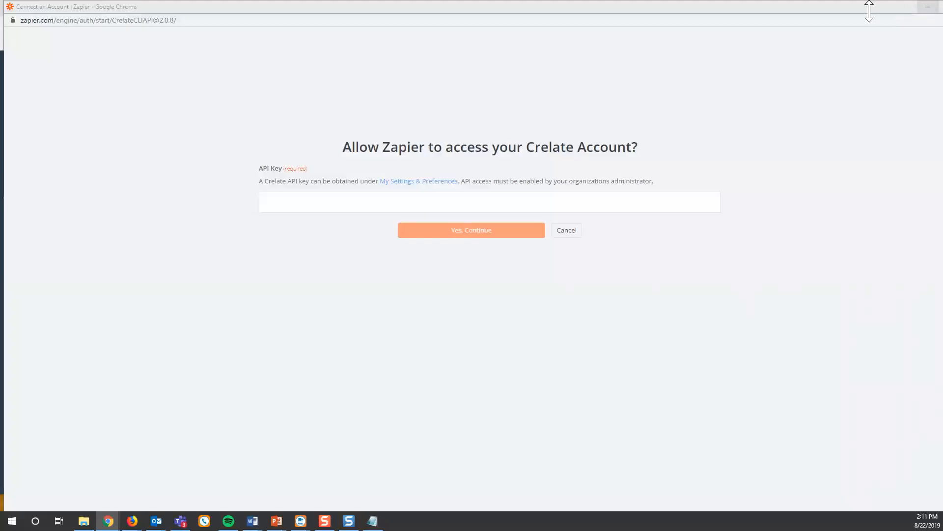
left_click_drag(870, 10, 811, 15)
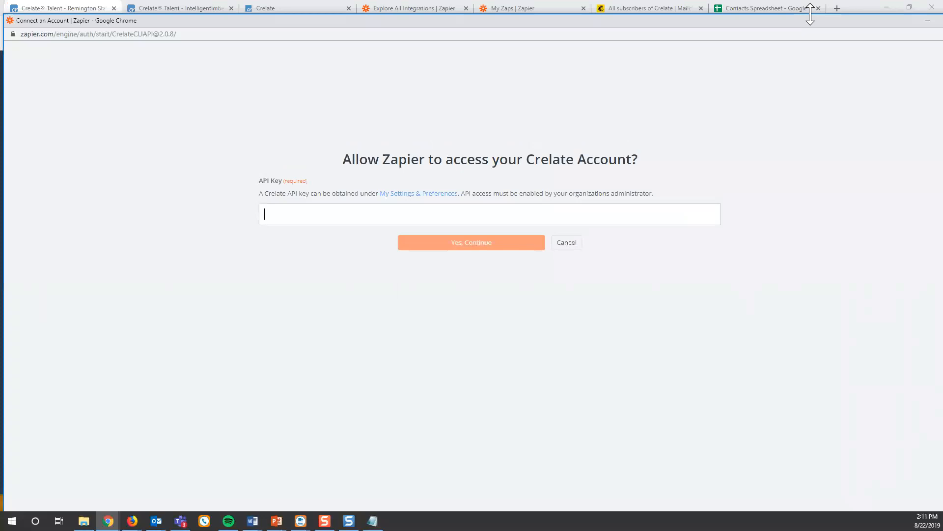
left_click(878, 17)
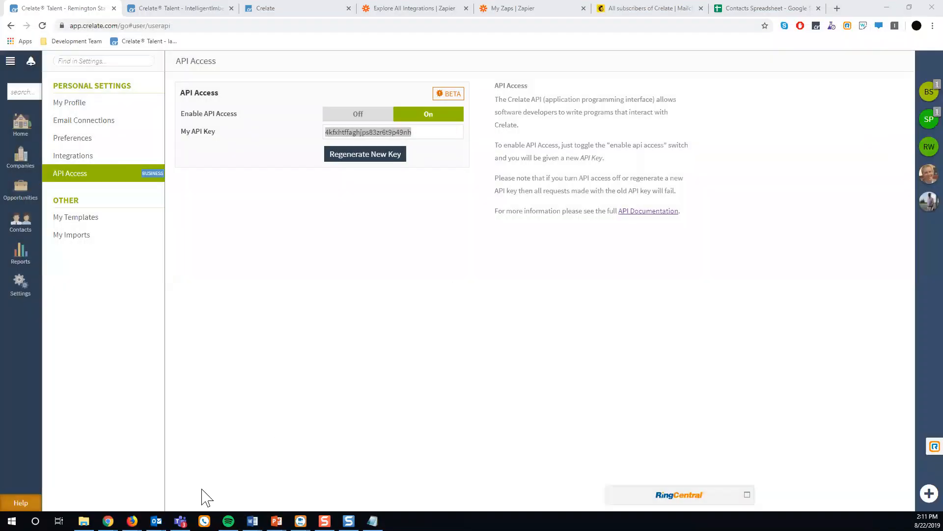
Return to the Zapier editor and save Crelate Official as the action account.
mouse_move(108, 521)
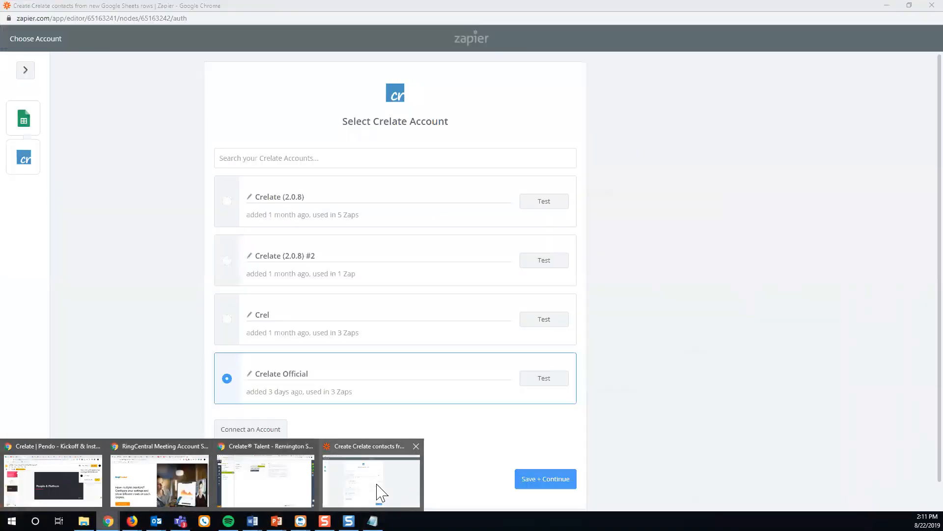
left_click(381, 493)
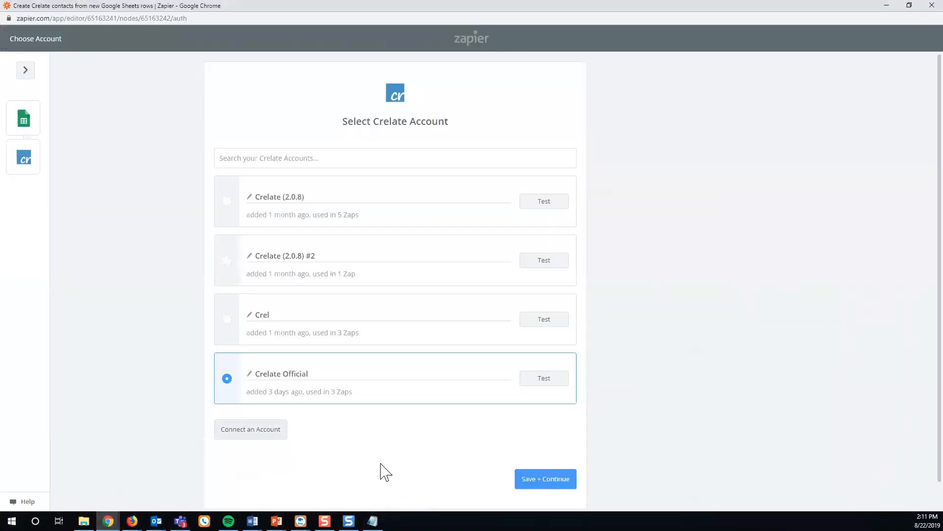
left_click(546, 479)
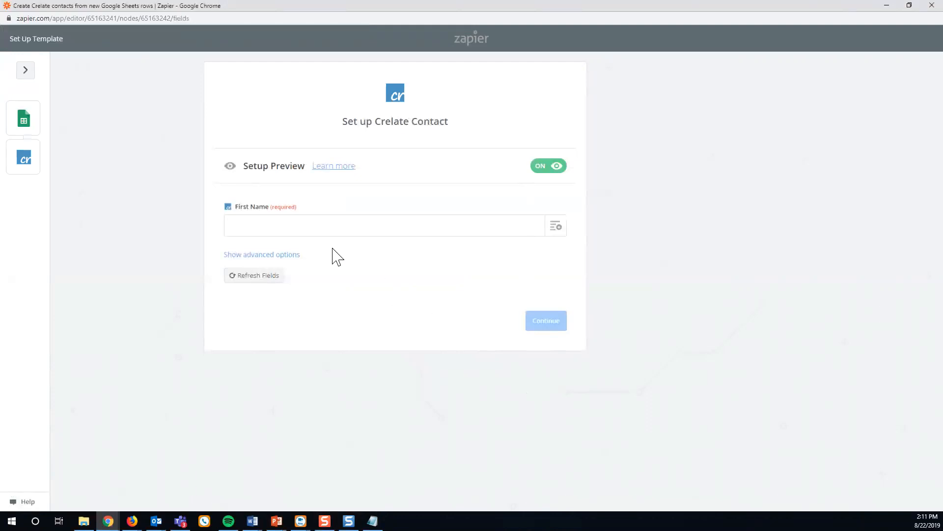
Show advanced options and map First Name and Last Name from the sheet's name columns.
left_click(246, 254)
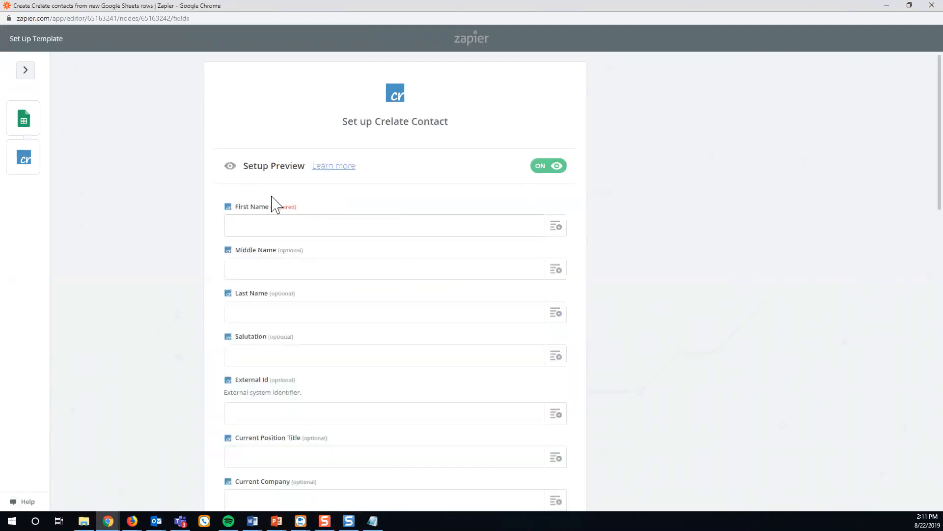
left_click(557, 233)
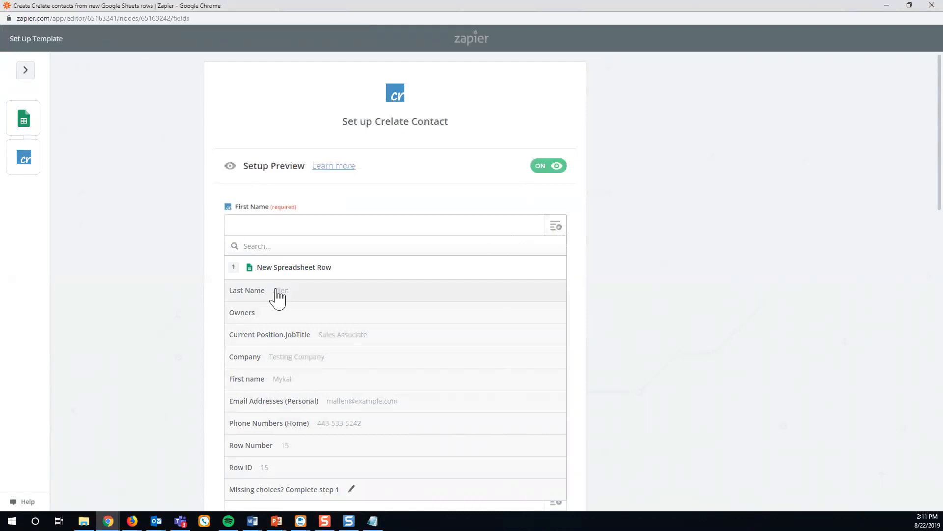
left_click(281, 386)
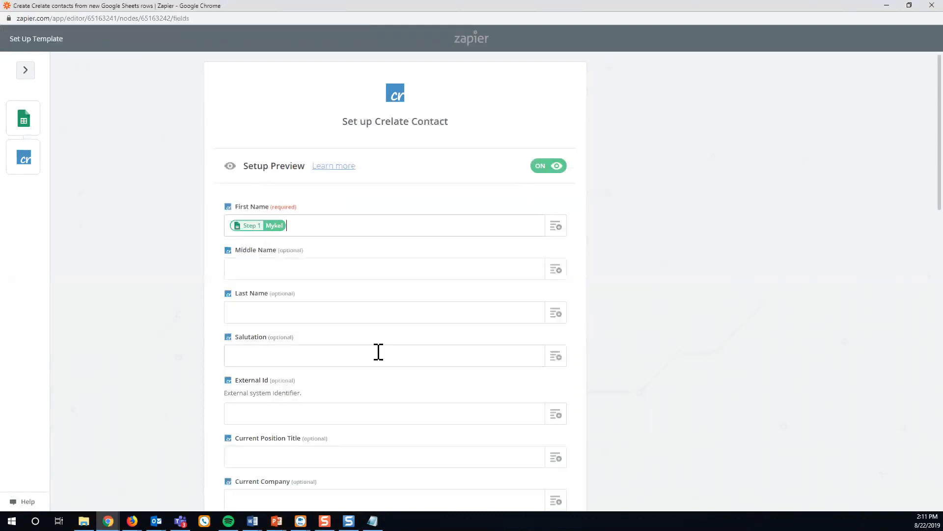
left_click(557, 315)
left_click(279, 379)
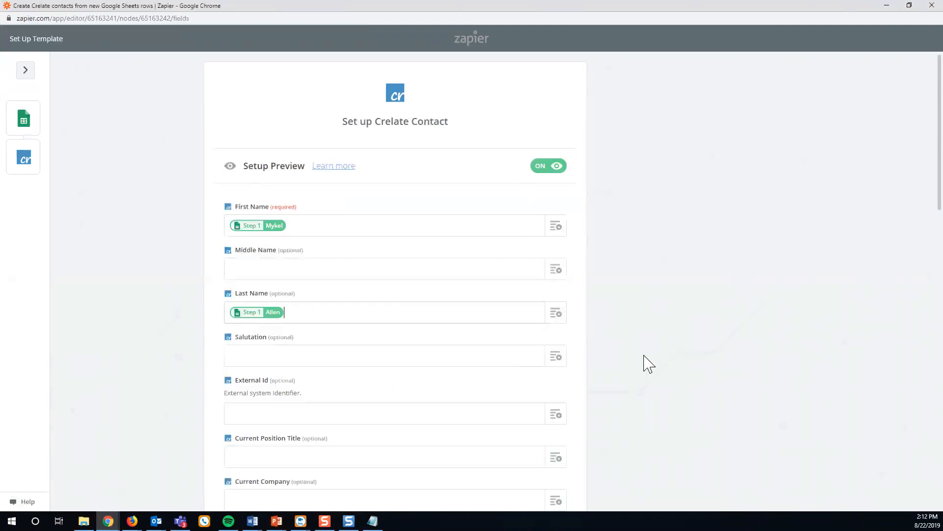
Map Current Position Title from JobTitle and Current Company from the Company column.
scroll(644, 362, "down", 3)
left_click(557, 312)
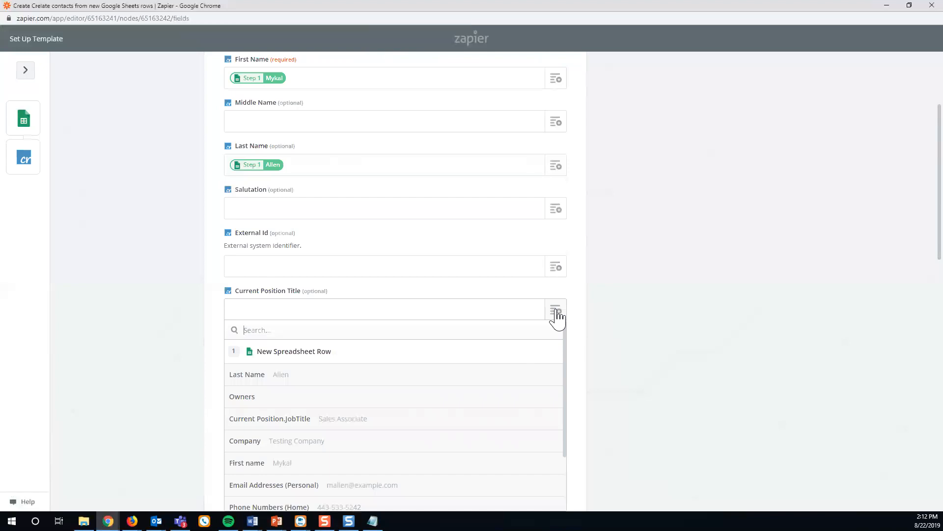
left_click(307, 422)
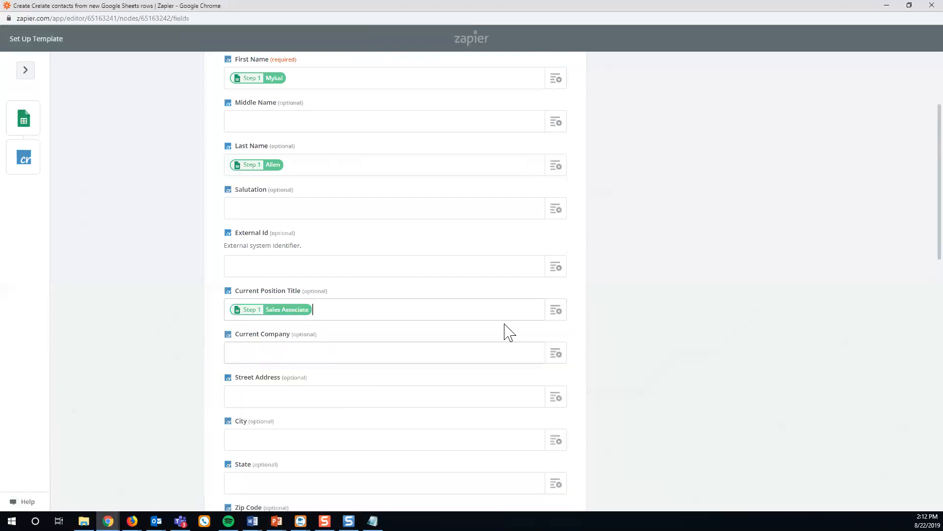
left_click(556, 354)
scroll(339, 445, "down", 1)
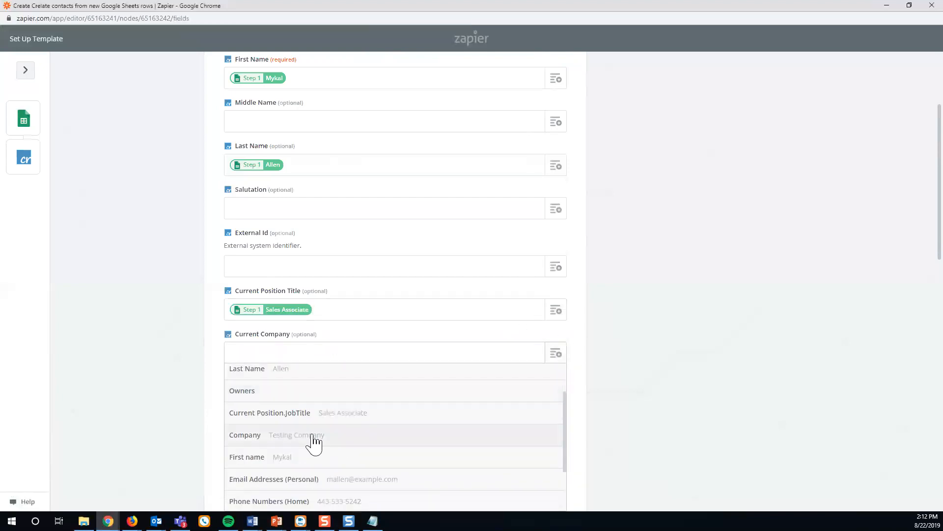
left_click(311, 437)
Map Mobile Phone from the home phone and Personal Email from the personal email, then submit.
scroll(168, 417, "down", 3)
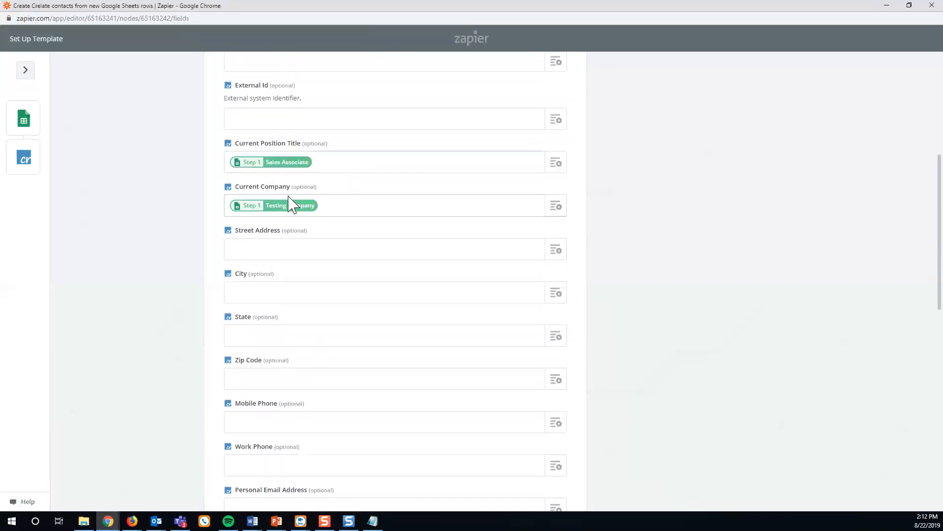
scroll(447, 325, "down", 1)
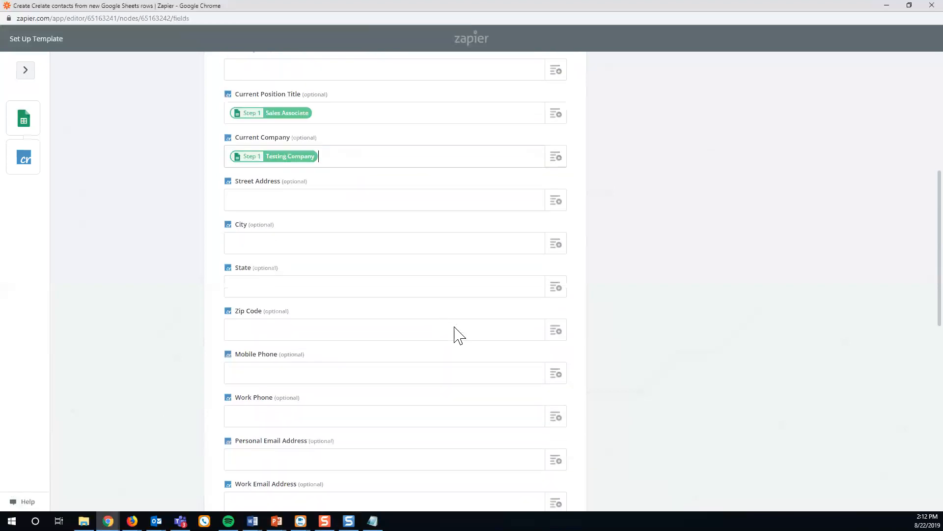
left_click(559, 376)
scroll(347, 454, "down", 5)
left_click(326, 435)
scroll(169, 423, "down", 1)
left_click(559, 416)
scroll(421, 426, "down", 5)
left_click(386, 440)
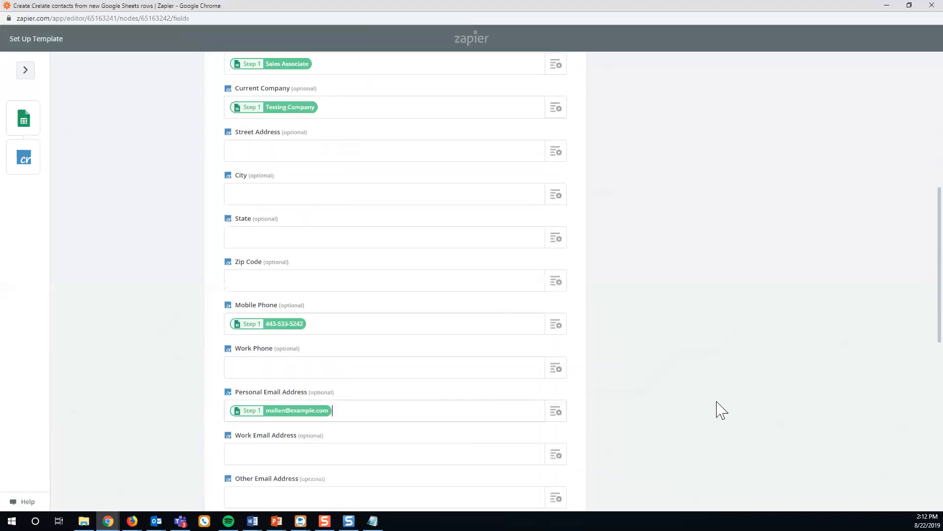
scroll(721, 410, "down", 4)
scroll(721, 411, "down", 7)
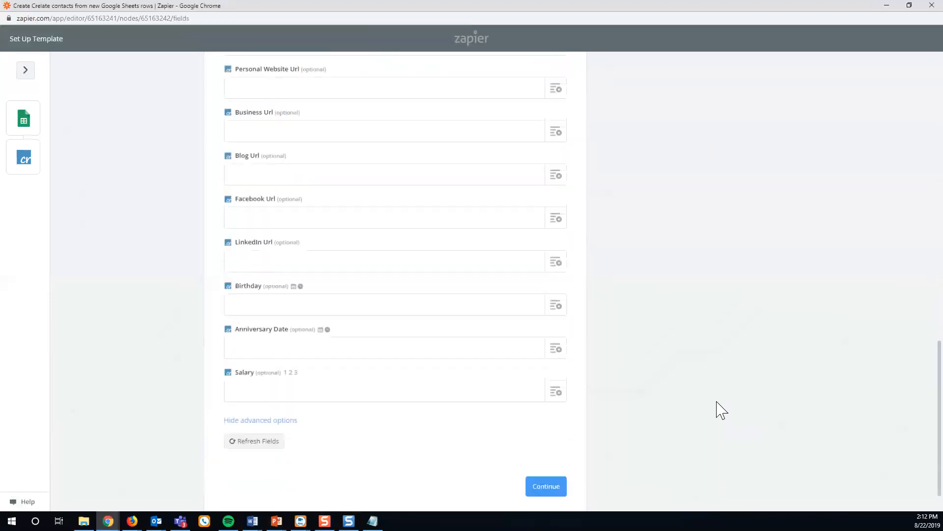
scroll(721, 410, "down", 1)
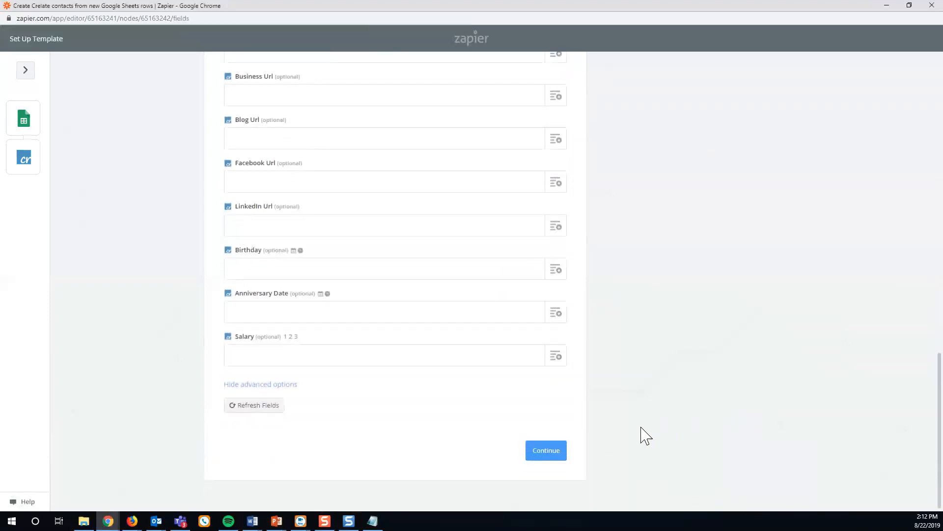
left_click(546, 451)
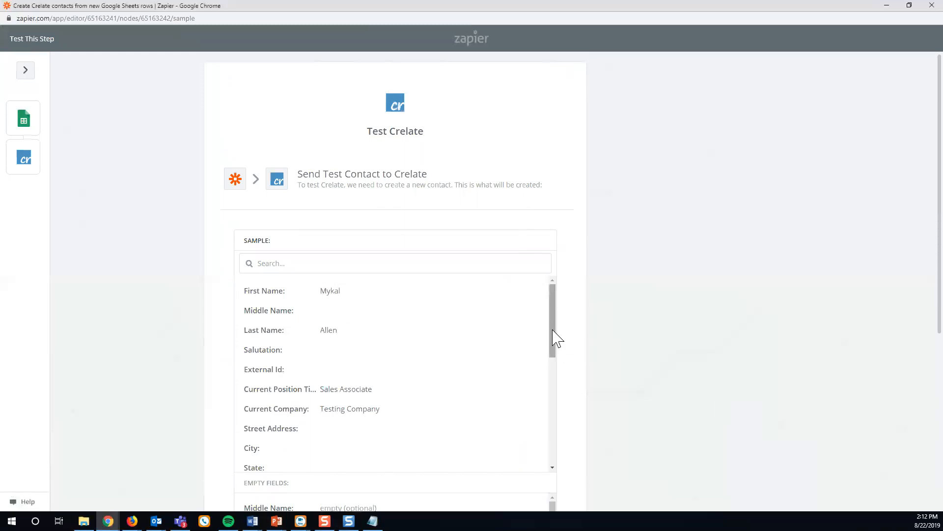
Send the test contact to Crelate and finish once it succeeds, leaving the zap on.
mouse_move(557, 338)
left_mouse_down()
mouse_move(554, 373)
mouse_move(560, 322)
left_mouse_up()
scroll(654, 322, "down", 6)
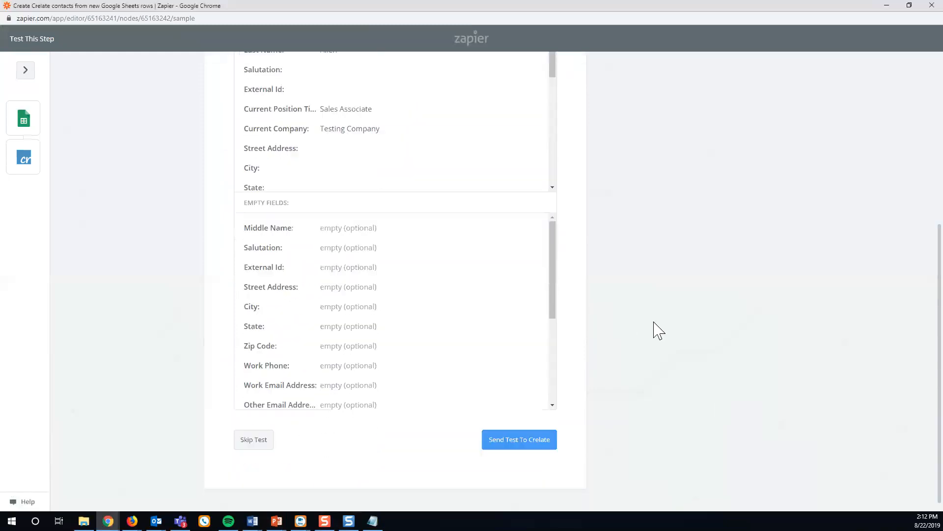
left_click(522, 431)
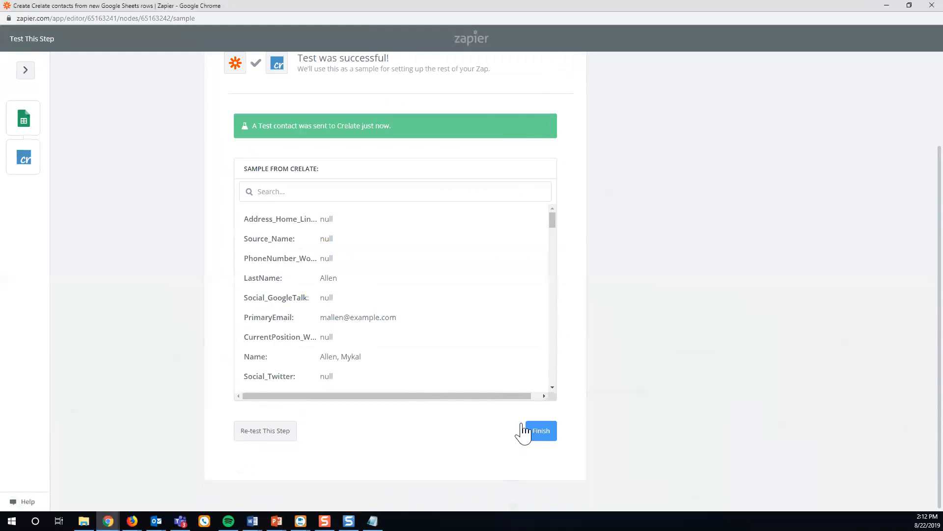
left_click(534, 433)
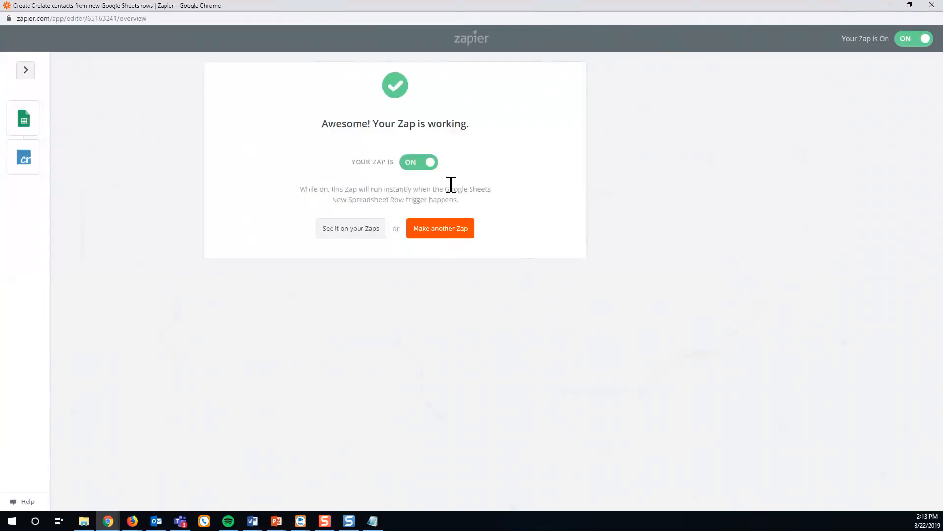
In My Zaps, rename the first zap to 'Create > GSheets' and save.
left_click(347, 230)
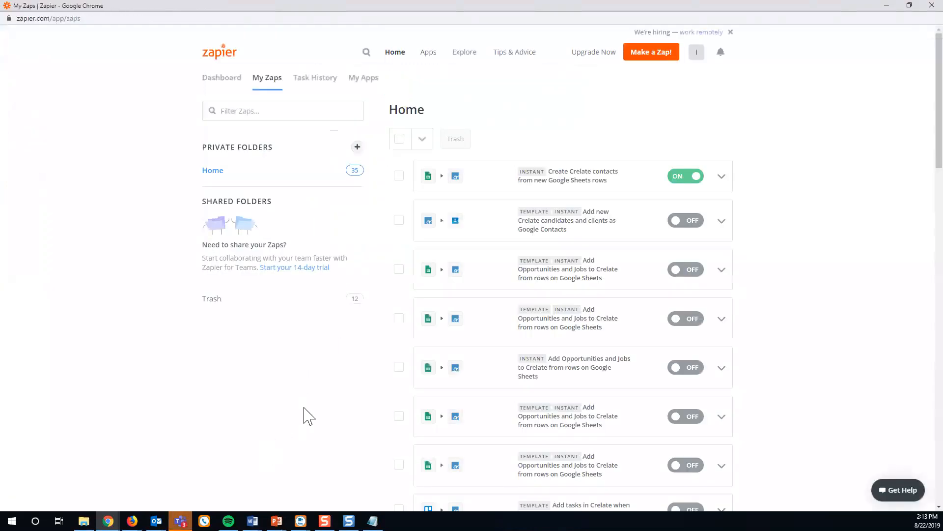
scroll(578, 246, "down", 2)
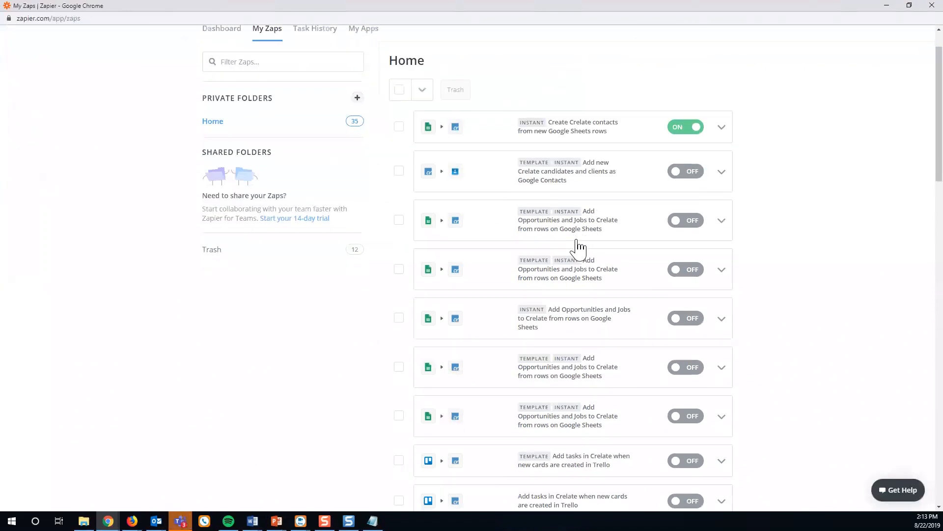
scroll(578, 245, "up", 2)
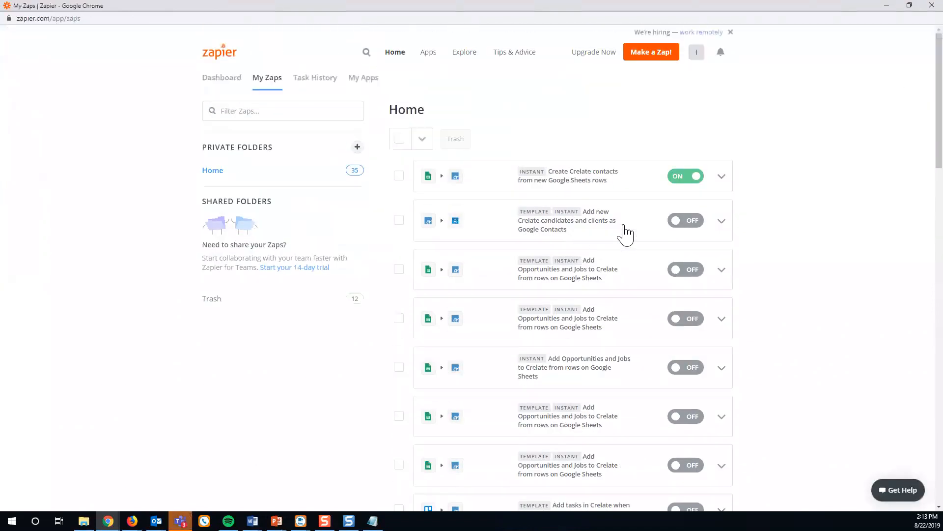
left_click(720, 178)
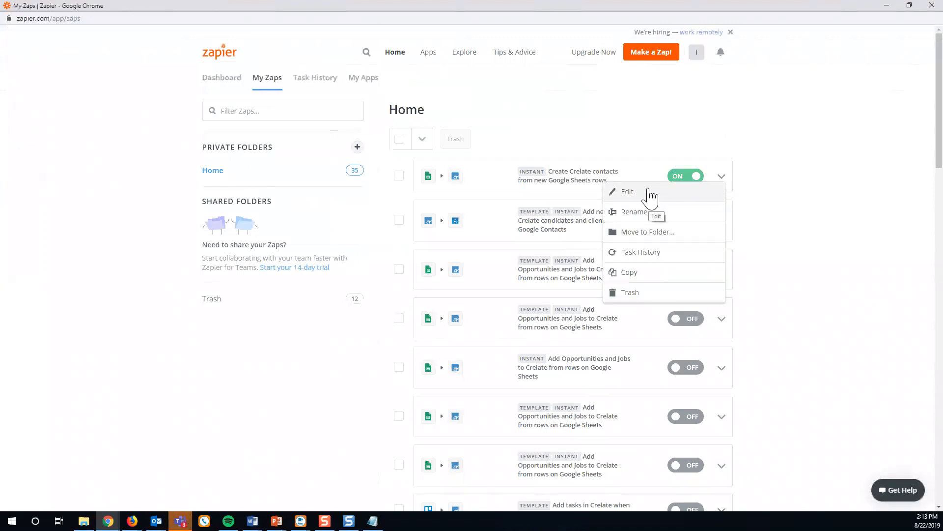
left_click(634, 212)
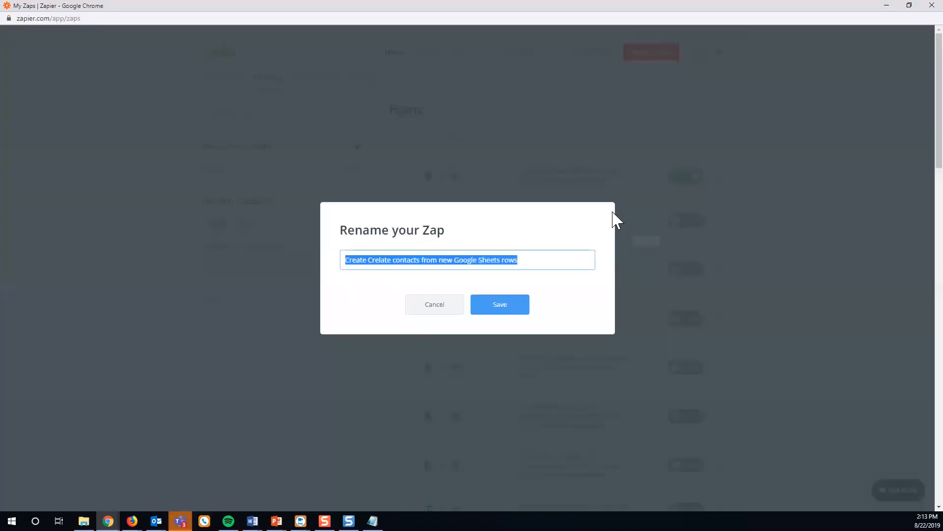
type("Creat")
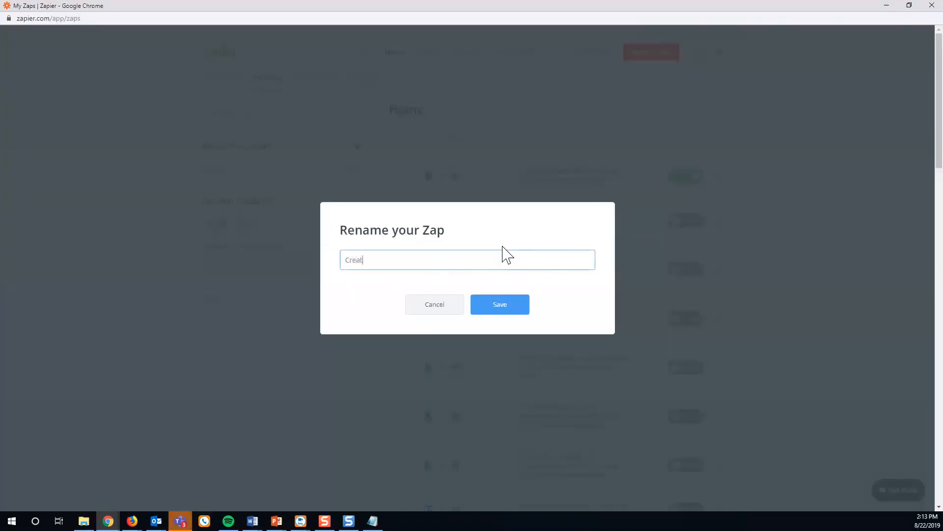
type("e > GSheets")
left_click(505, 311)
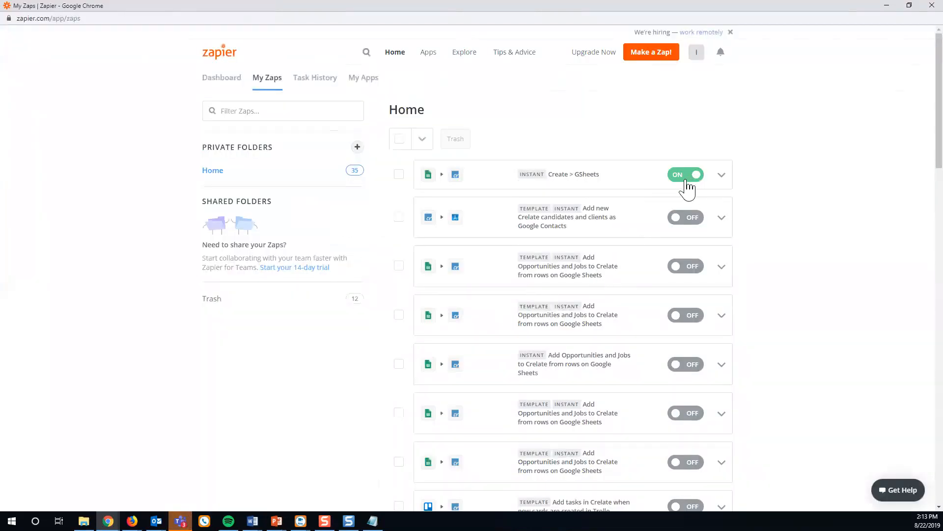
left_click(108, 521)
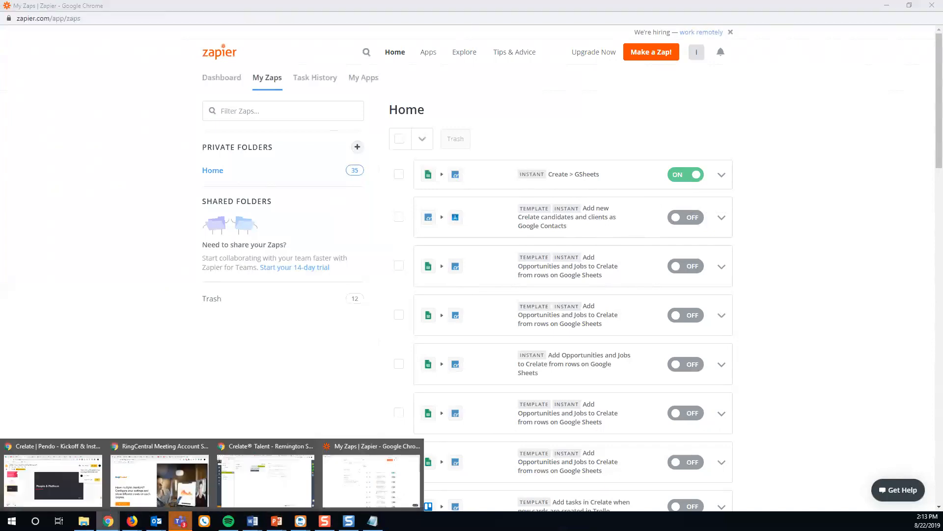
In the Contacts Spreadsheet row 16, enter the contact's first and last name and Product Manager.
left_click(285, 489)
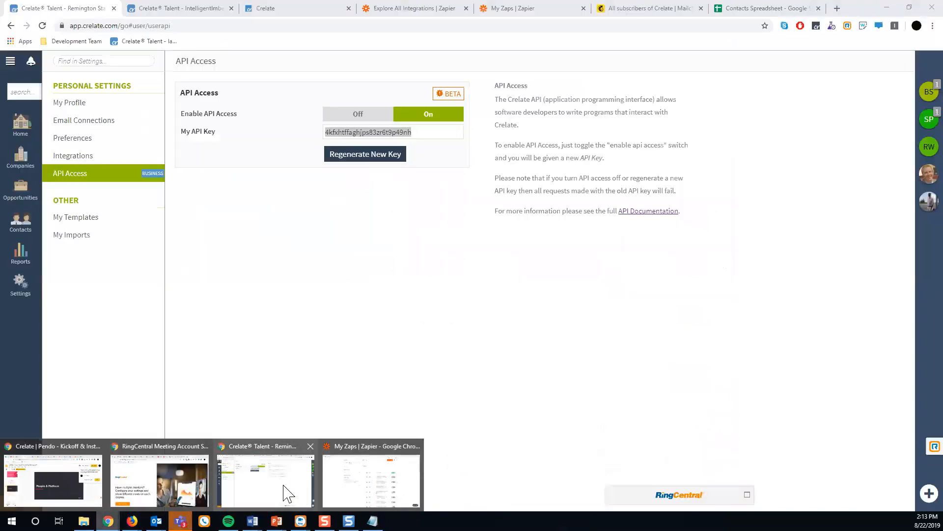
left_click(749, 10)
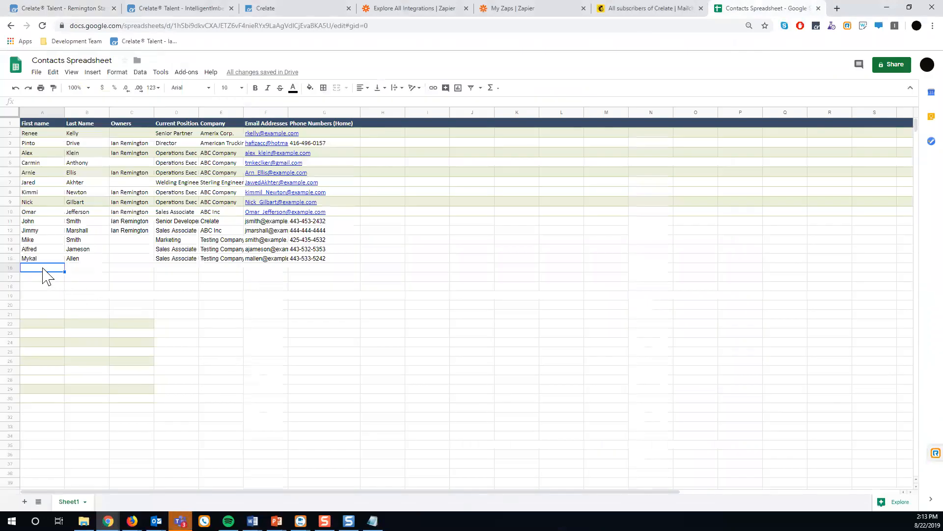
key("Tab")
key("Tab")
key("Tab")
type("Prod")
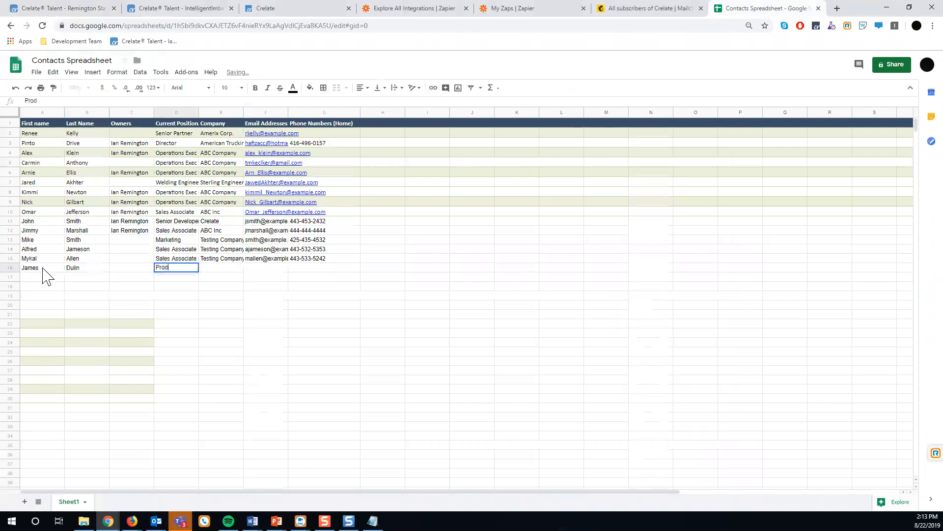
type("uct Manager")
key("Tab")
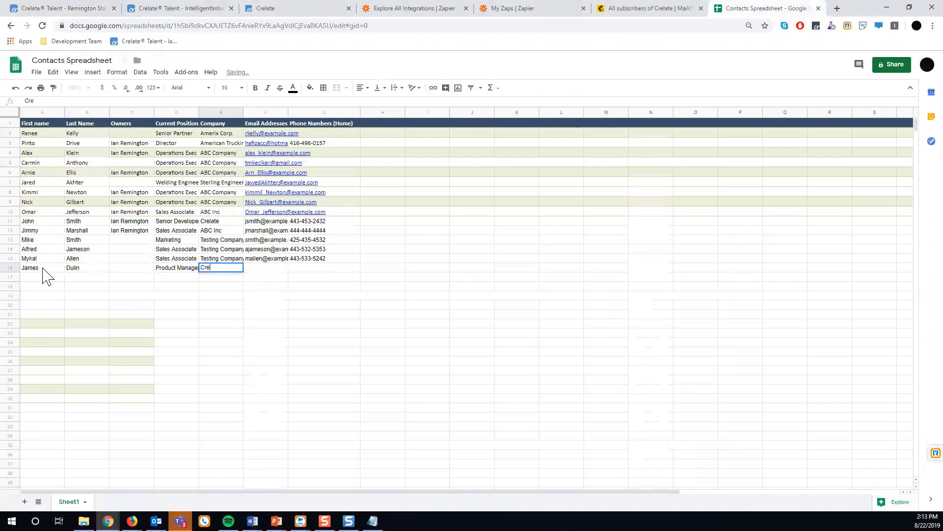
Fill in company Crelate, the contact's e-mail and phone number to complete the row.
key("BackSpace")
key("BackSpace")
key("Tab")
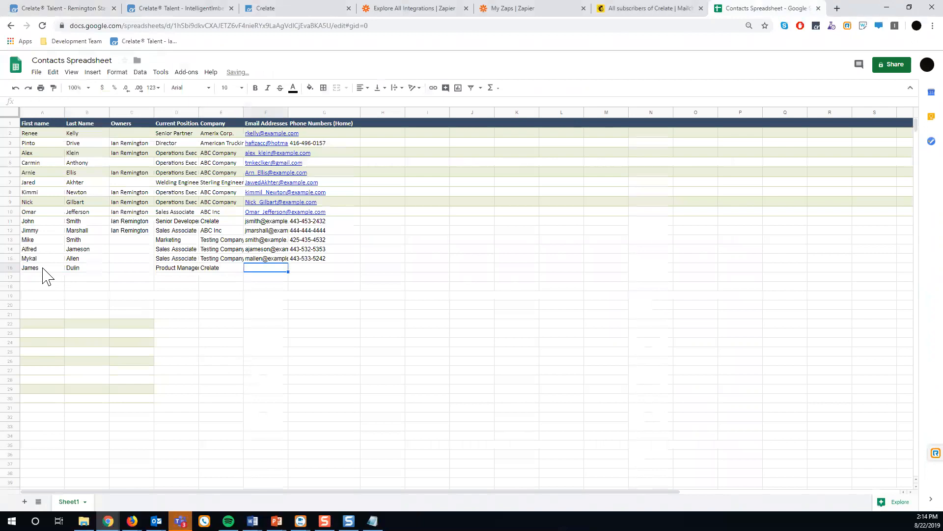
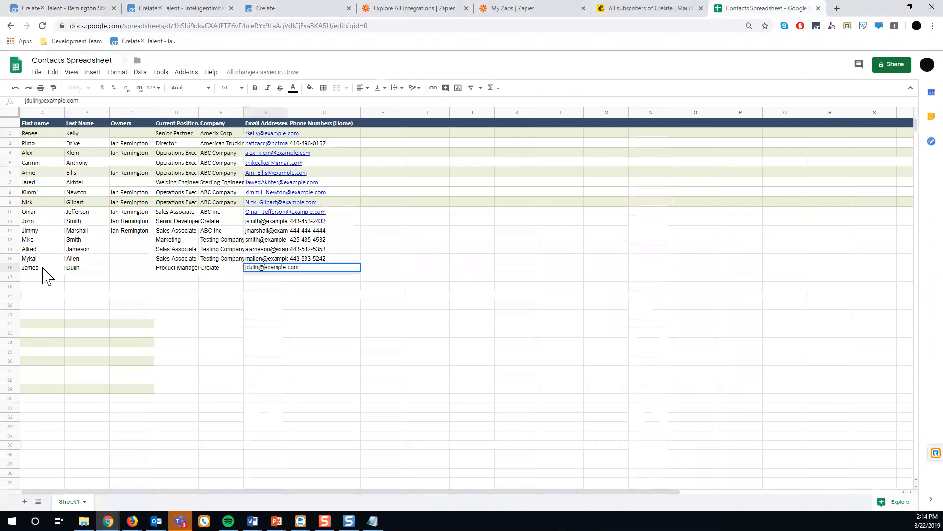
key("Tab")
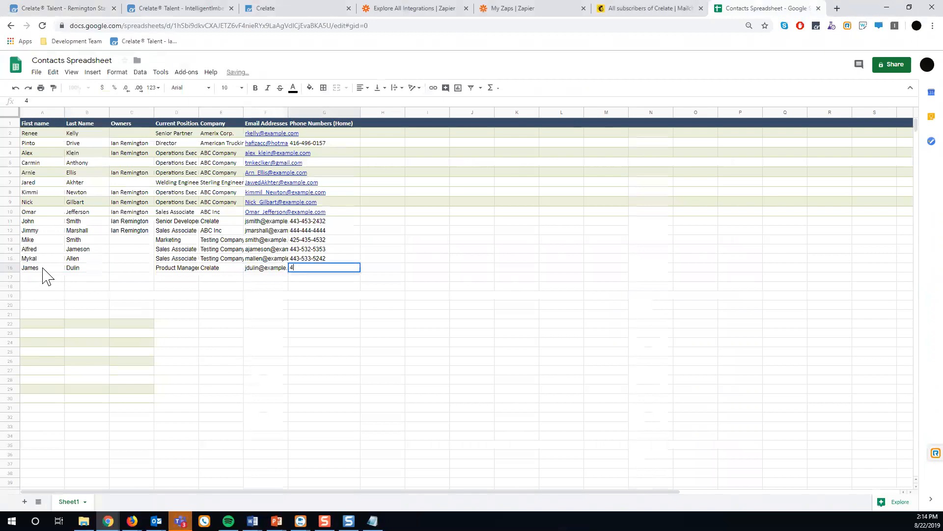
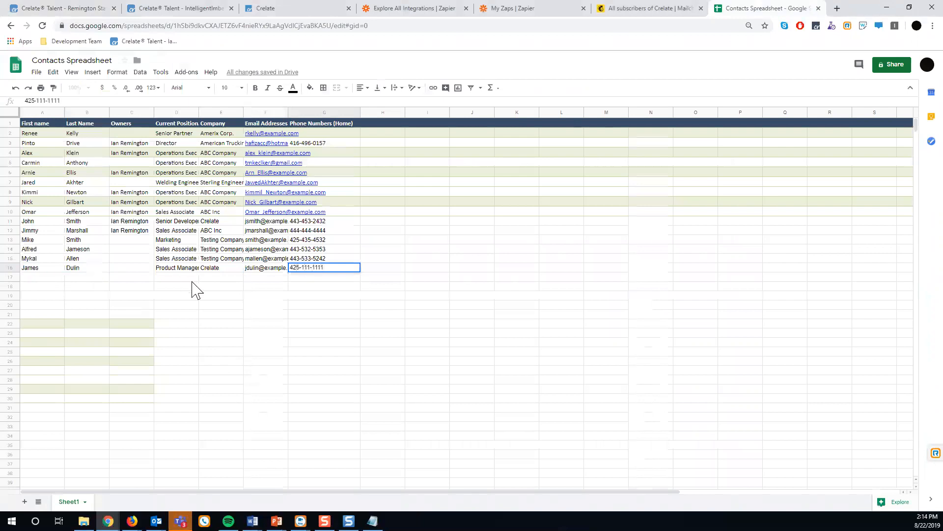
key("Return")
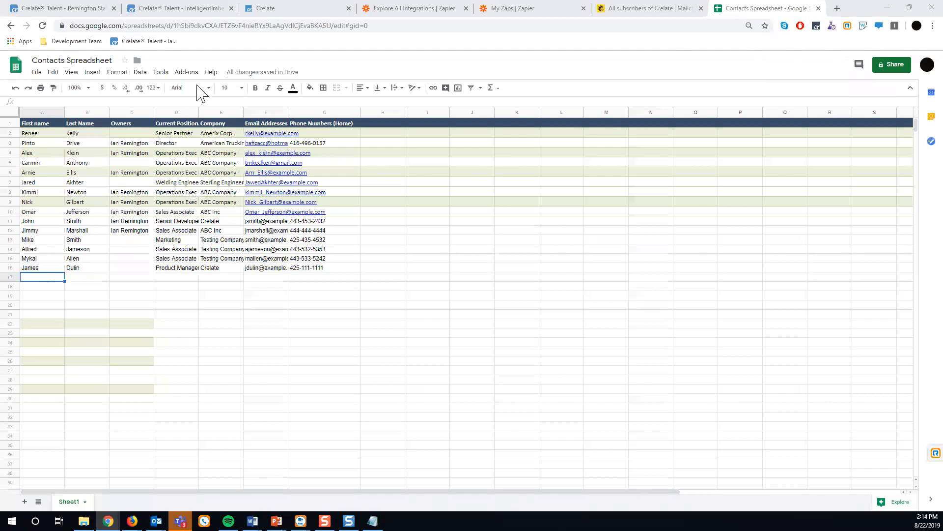
Open Crelate's Contacts list and view the new Product Manager contact's actions.
left_click(182, 9)
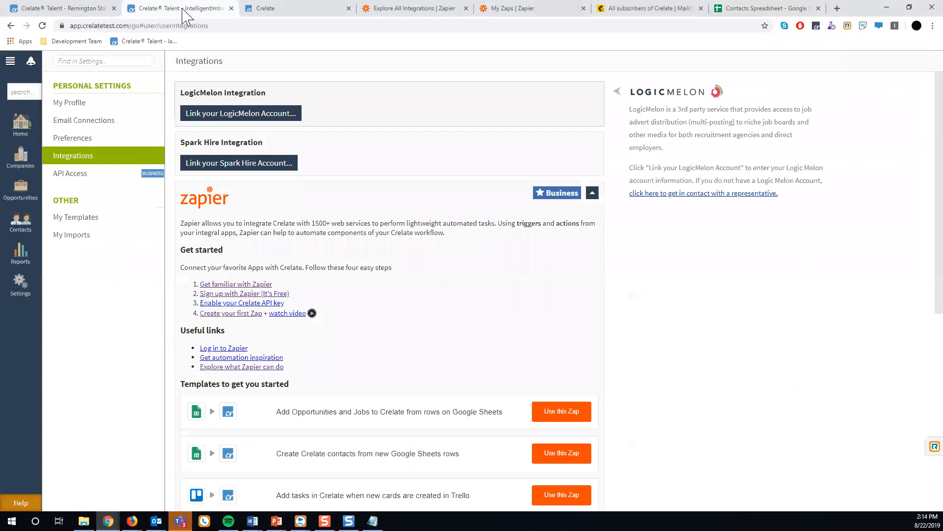
left_click(22, 221)
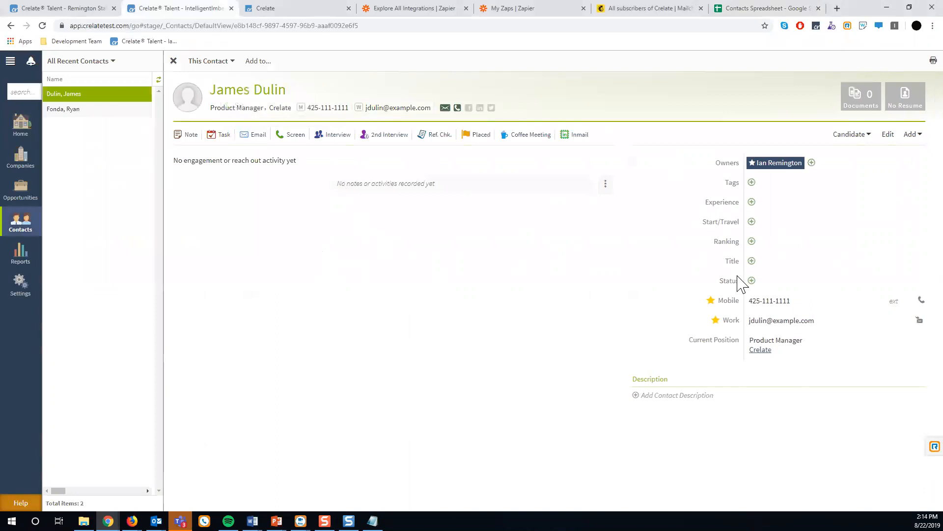
left_click(220, 69)
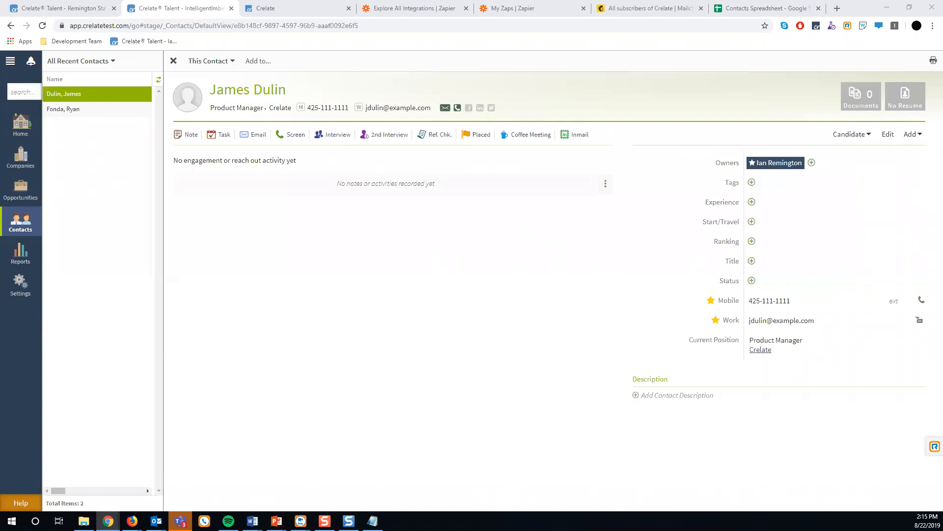
Show the Help panel with record-detail links beneath the contact record.
key("alt+Tab")
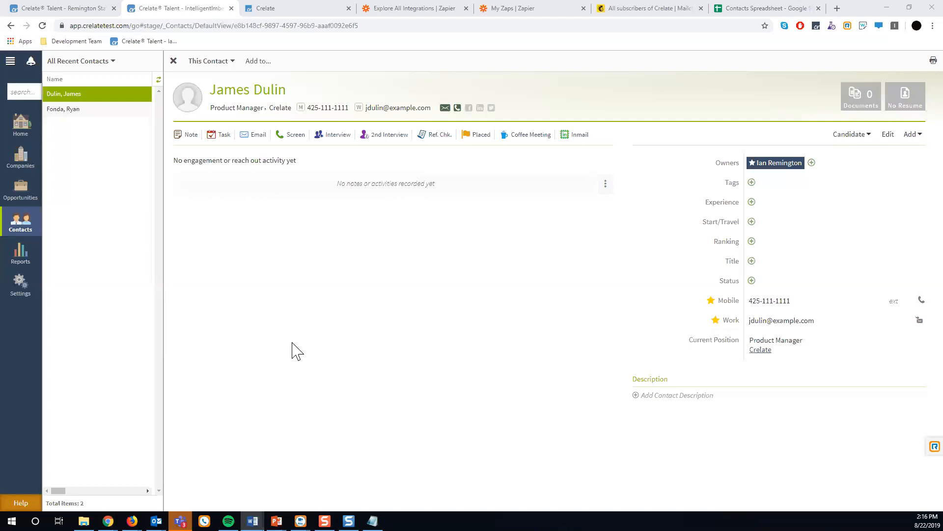
left_click(21, 501)
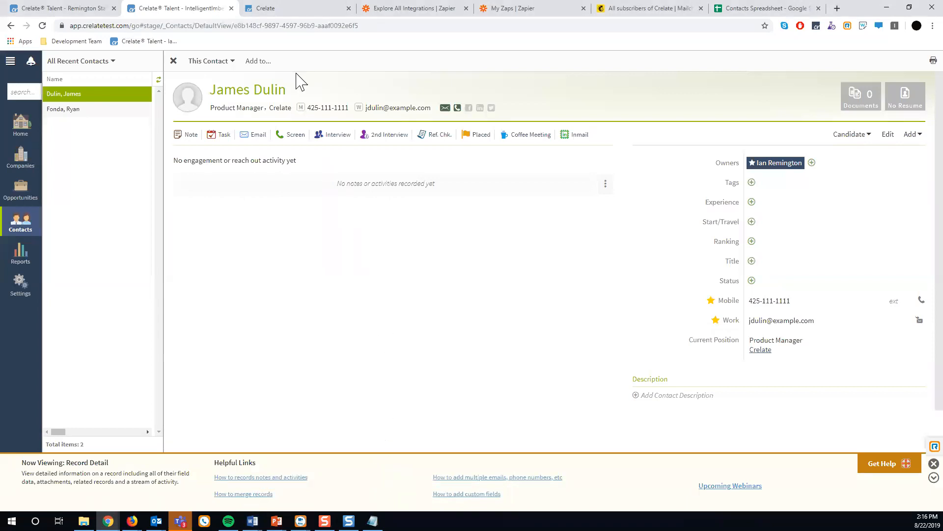
Switch to the Crelate support site and select its host address.
left_click(277, 11)
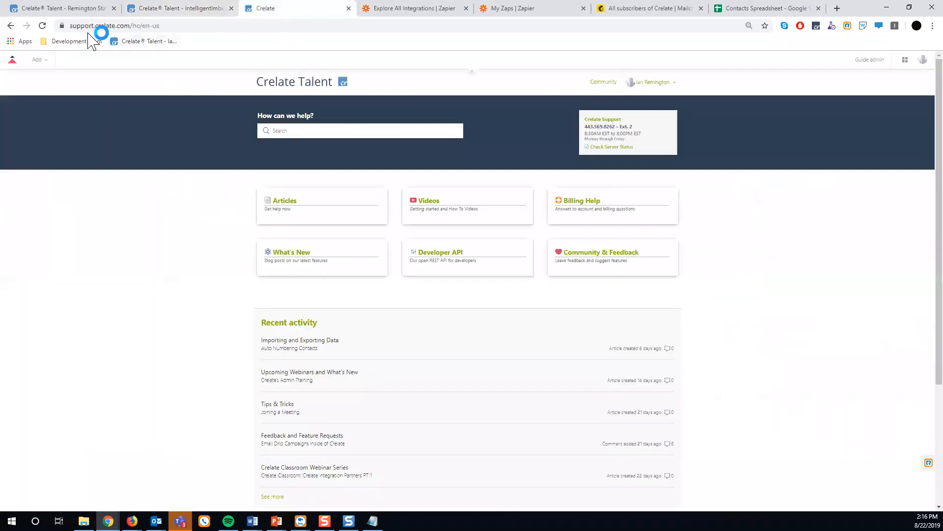
left_click(130, 28)
left_click_drag(131, 27, 58, 29)
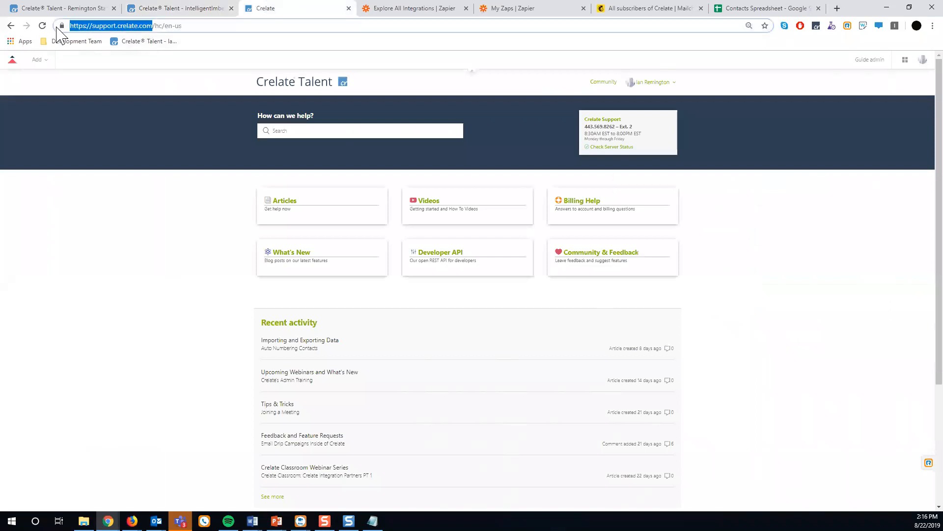
left_click(110, 221)
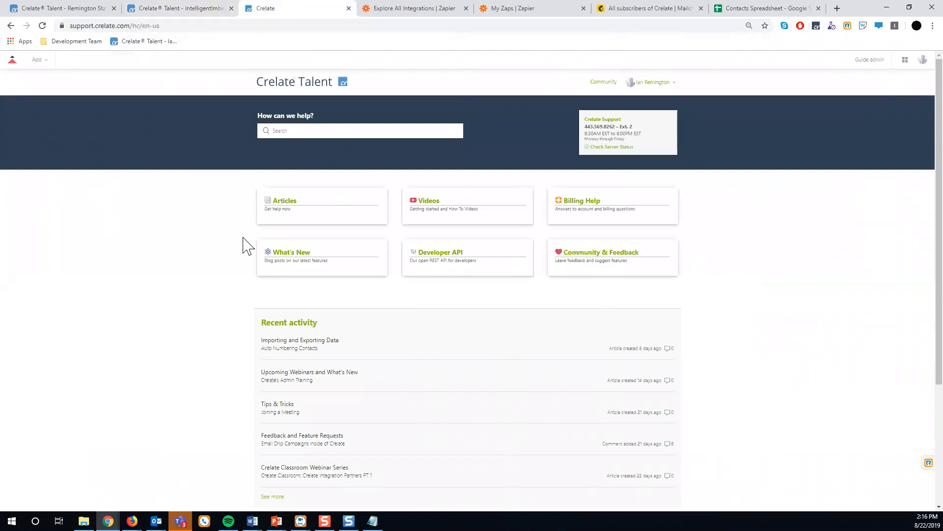
Go to the Articles category and open its API section.
left_click(283, 201)
scroll(428, 246, "down", 8)
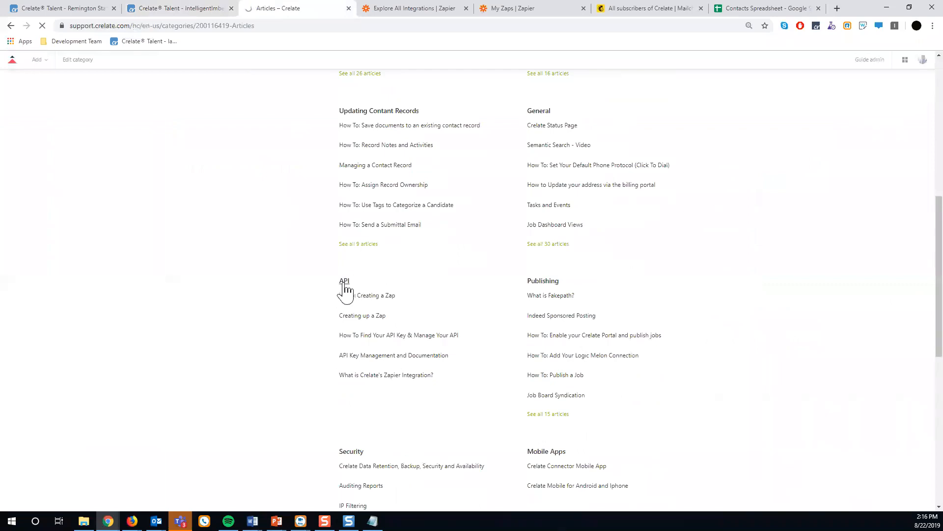
left_click(344, 285)
left_click_drag(236, 26, 226, 25)
left_click(252, 192)
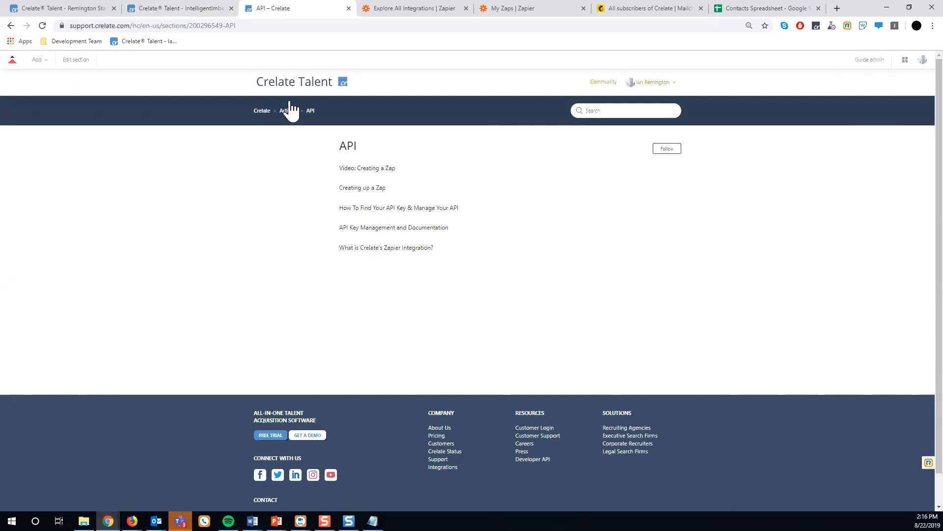
Search the Crelate Support Center for 'zapier'.
left_click(626, 111)
type("zapier")
key("Return")
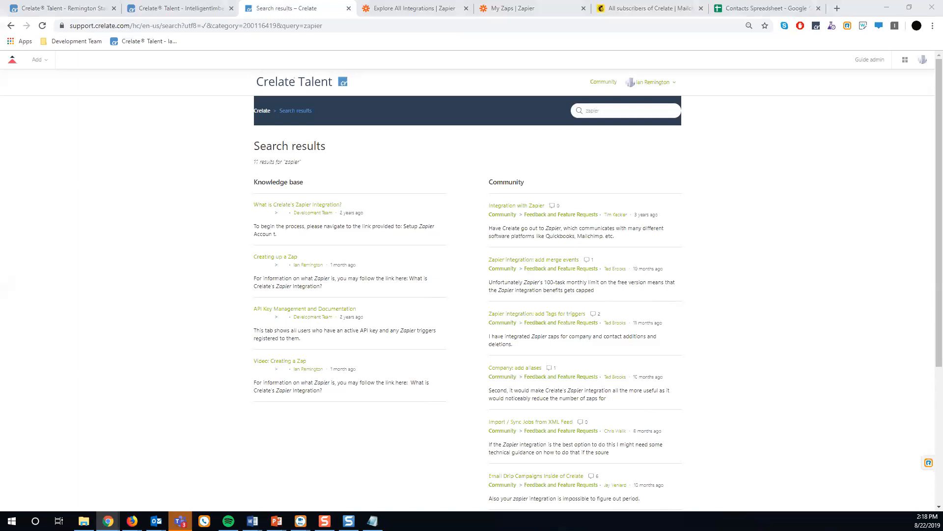
Start a new zap from My Zaps with Crelate as the trigger app.
key("alt+Tab")
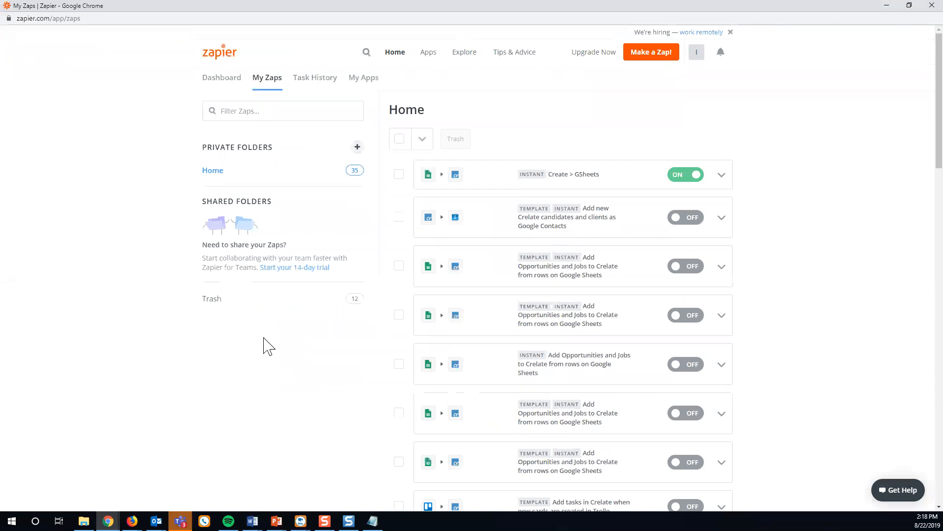
left_click(659, 52)
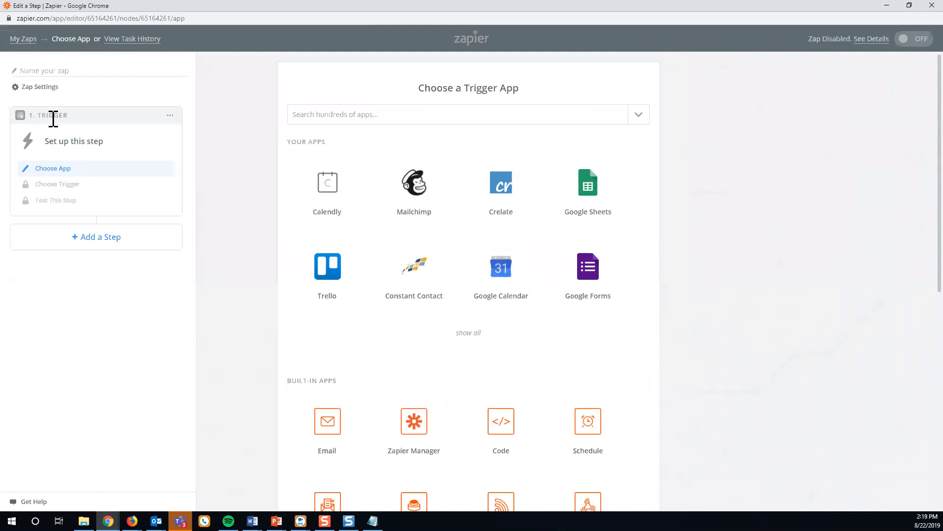
left_click(291, 120)
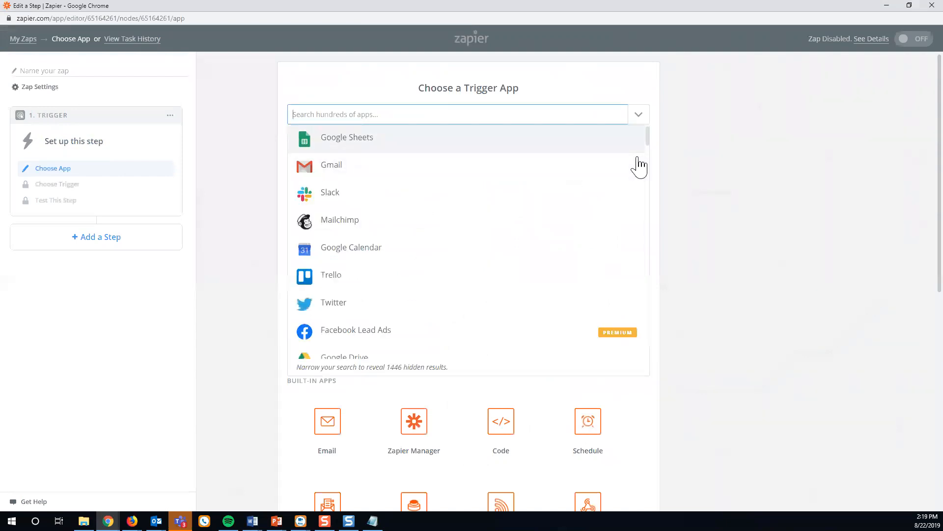
left_click(723, 177)
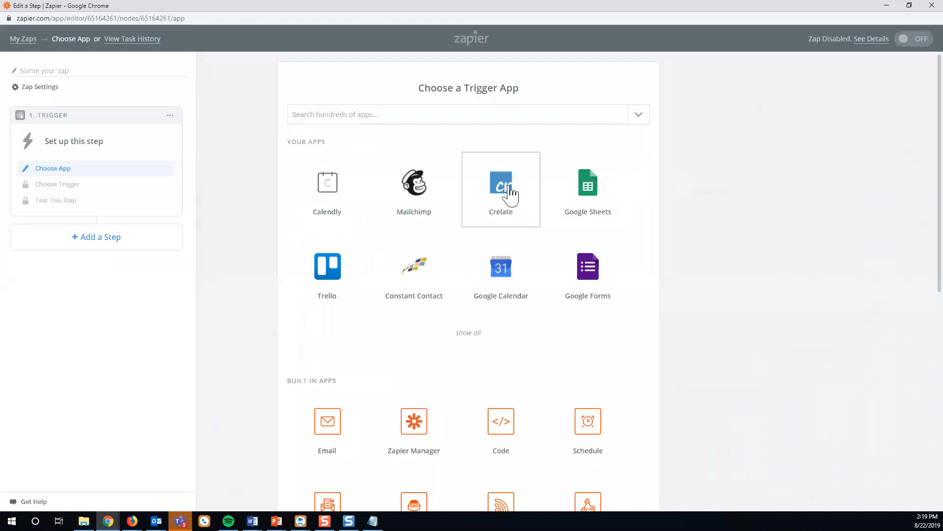
left_click(510, 195)
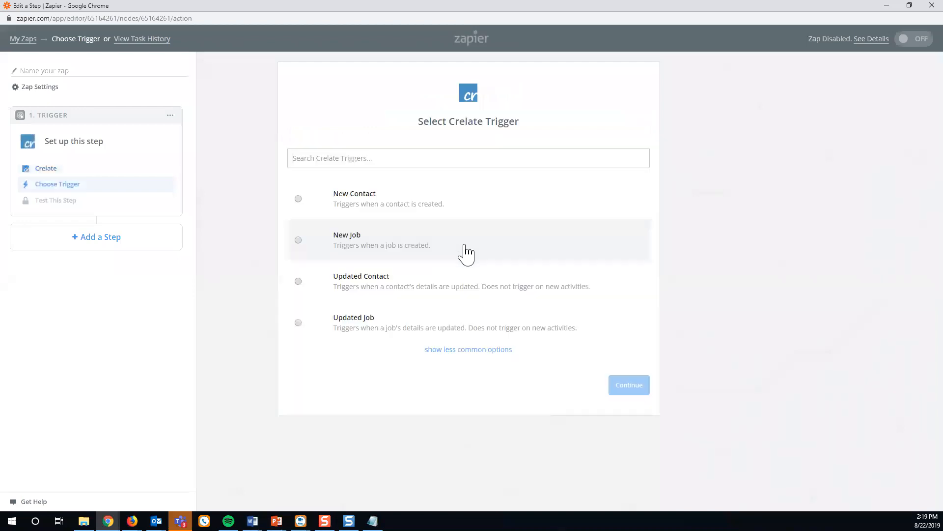
Choose the New Contact trigger and the Crelate Official account.
left_click(451, 350)
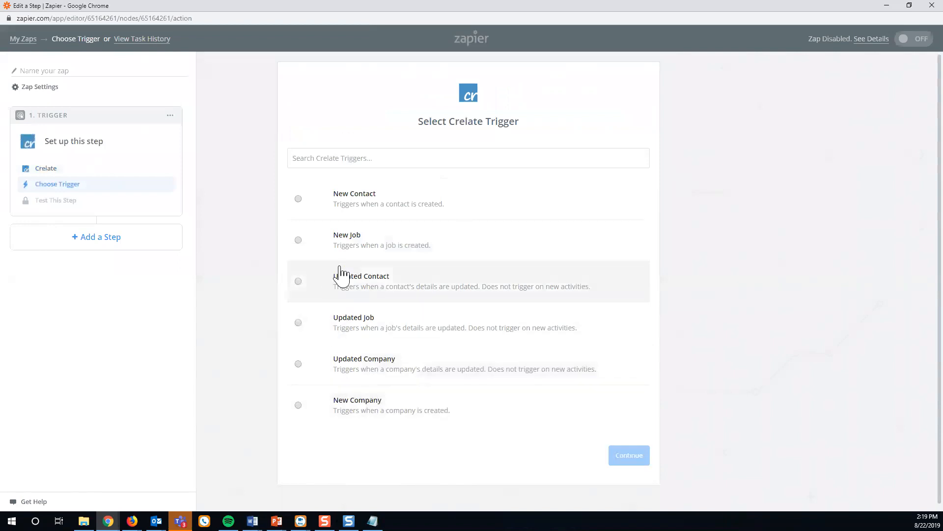
left_click(364, 211)
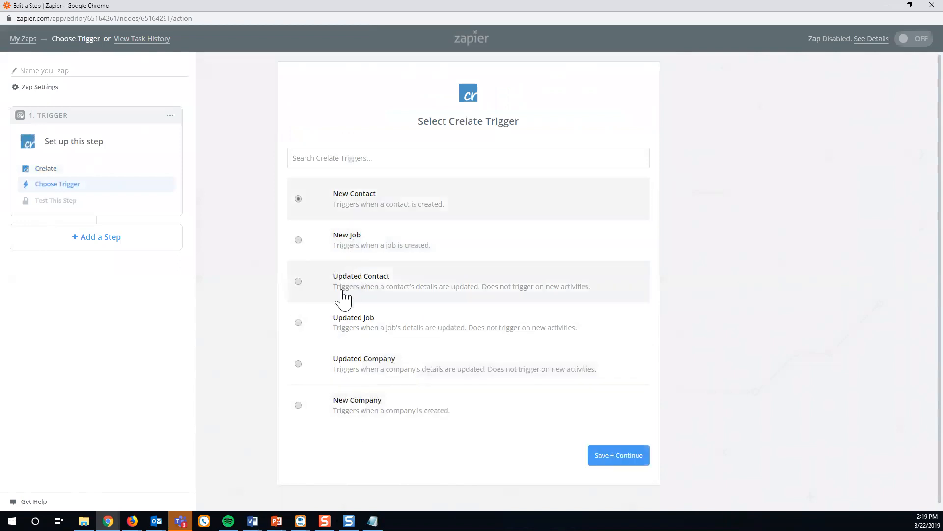
left_click(601, 460)
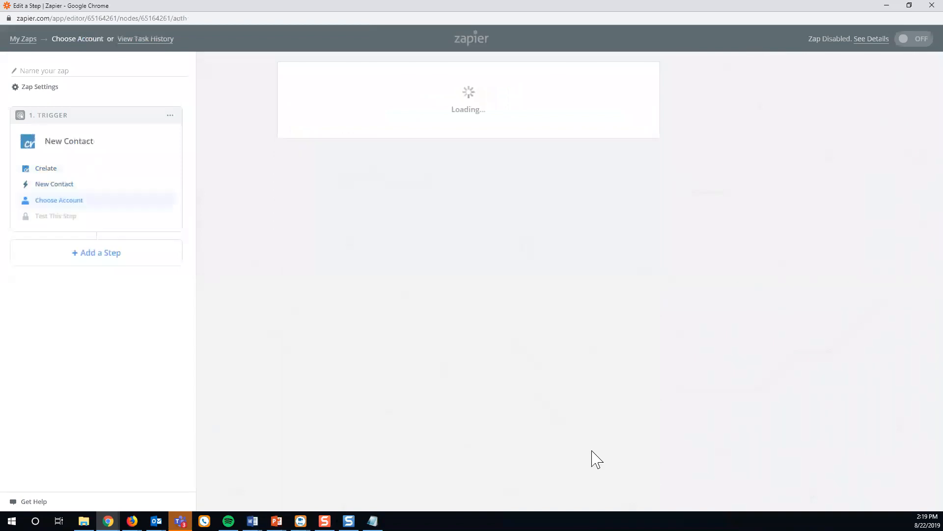
left_click(300, 378)
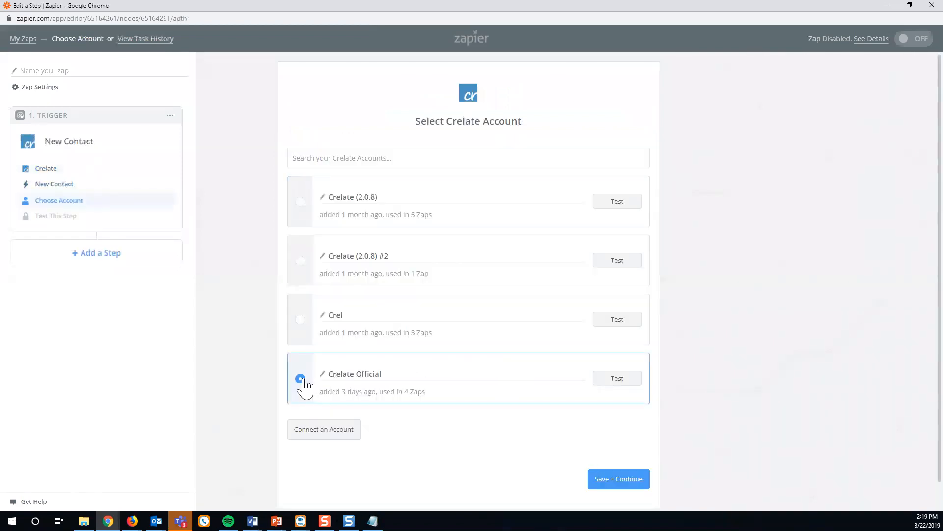
left_click(614, 481)
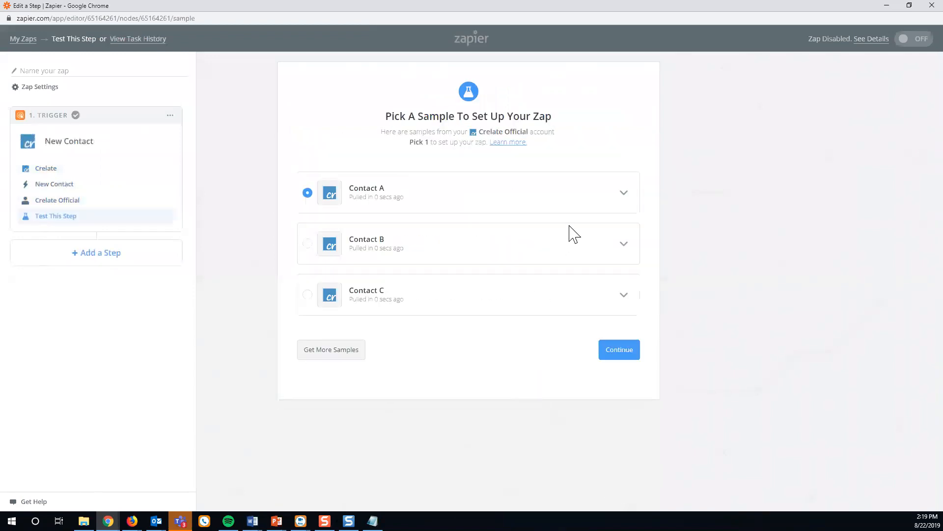
Expand and inspect the sample fields of Contacts A and B.
left_click(623, 195)
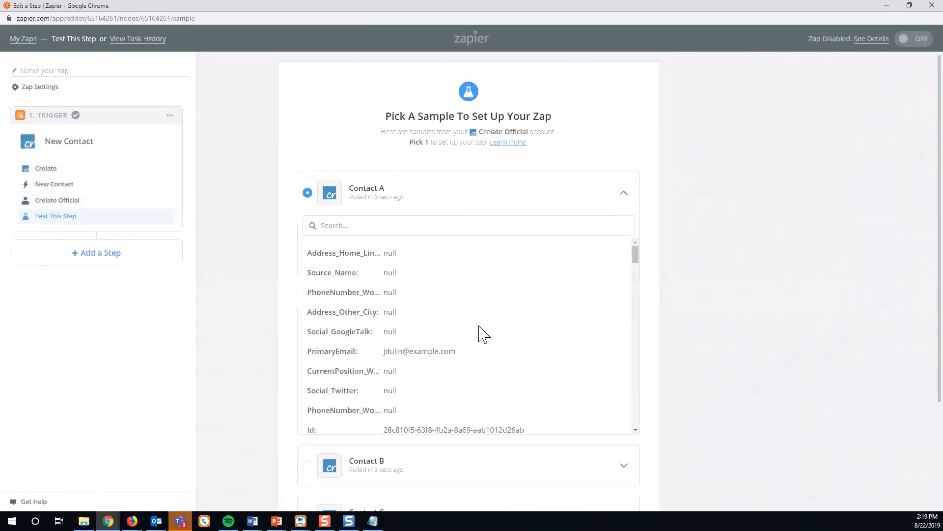
scroll(483, 333, "down", 1)
scroll(448, 326, "down", 1)
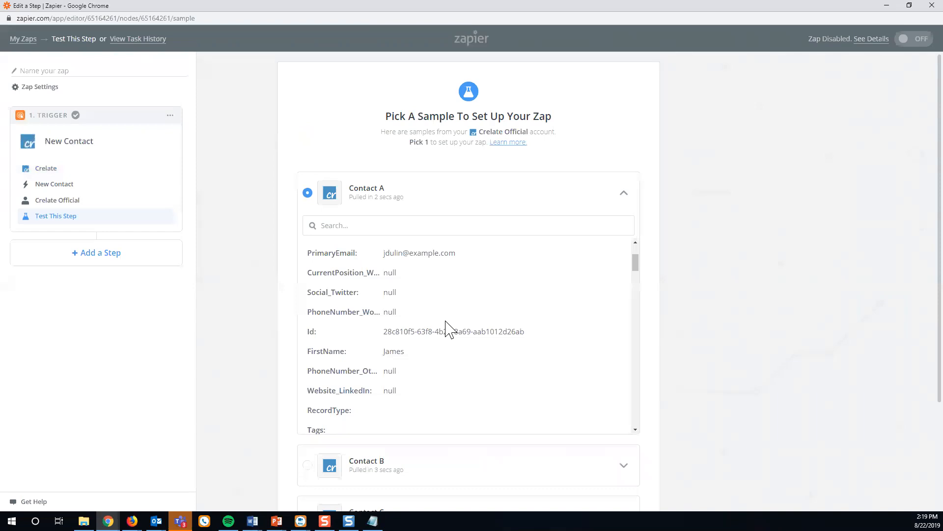
scroll(446, 329, "up", 1)
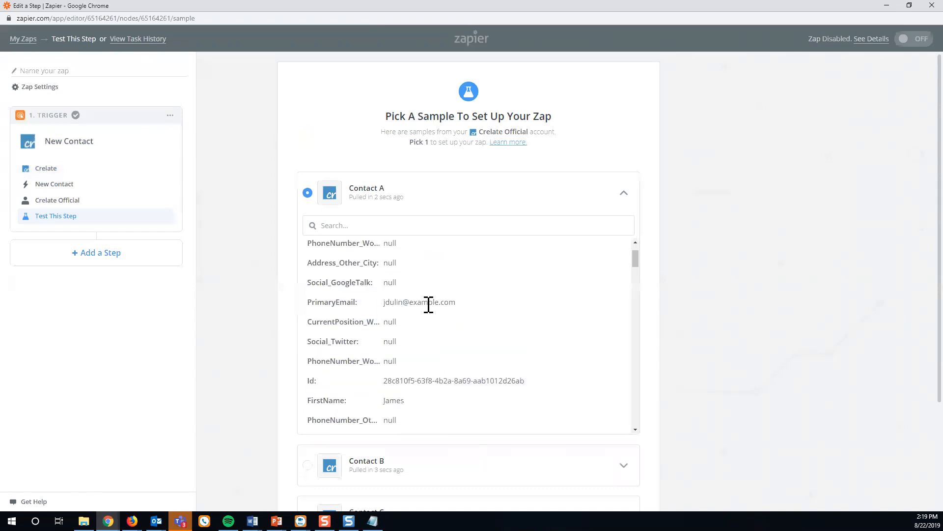
left_click_drag(456, 303, 384, 303)
scroll(393, 310, "down", 1)
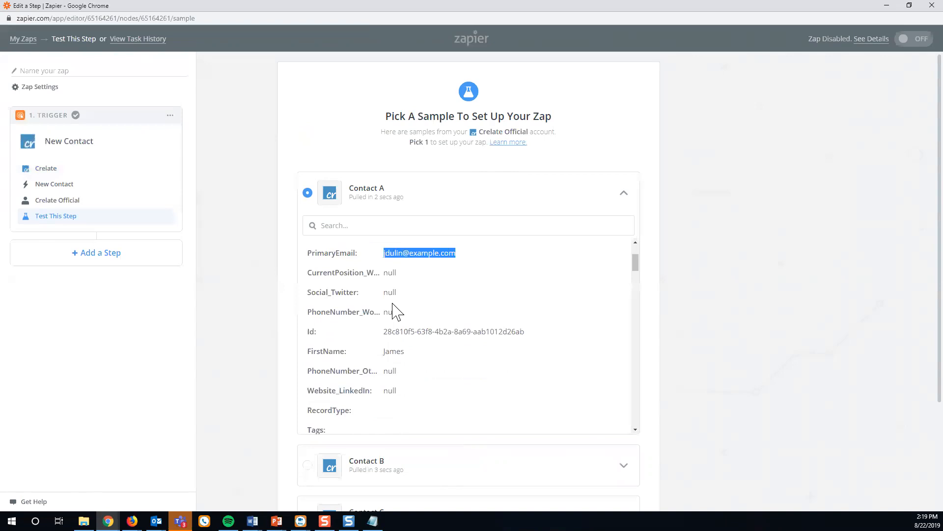
scroll(399, 328, "down", 6)
scroll(399, 328, "up", 1)
scroll(399, 329, "up", 4)
scroll(663, 334, "down", 3)
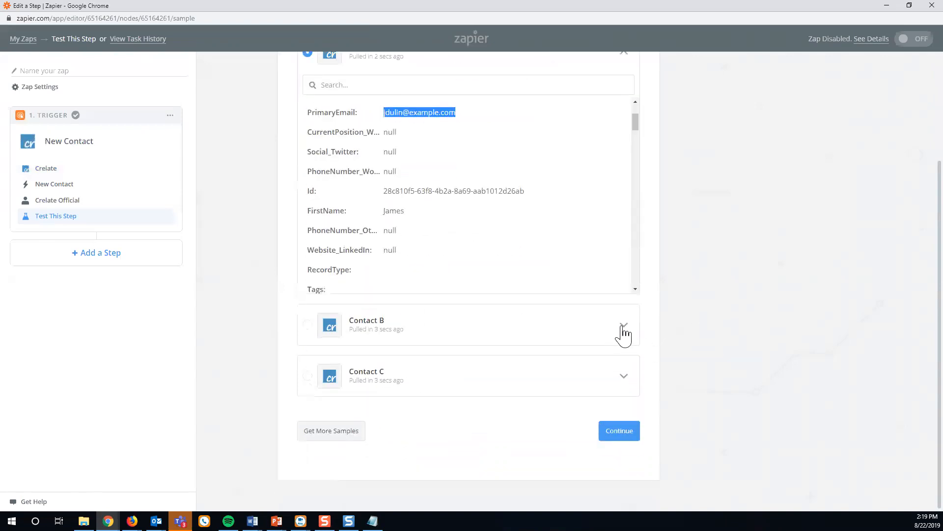
left_click(622, 328)
scroll(562, 384, "down", 2)
scroll(664, 386, "down", 2)
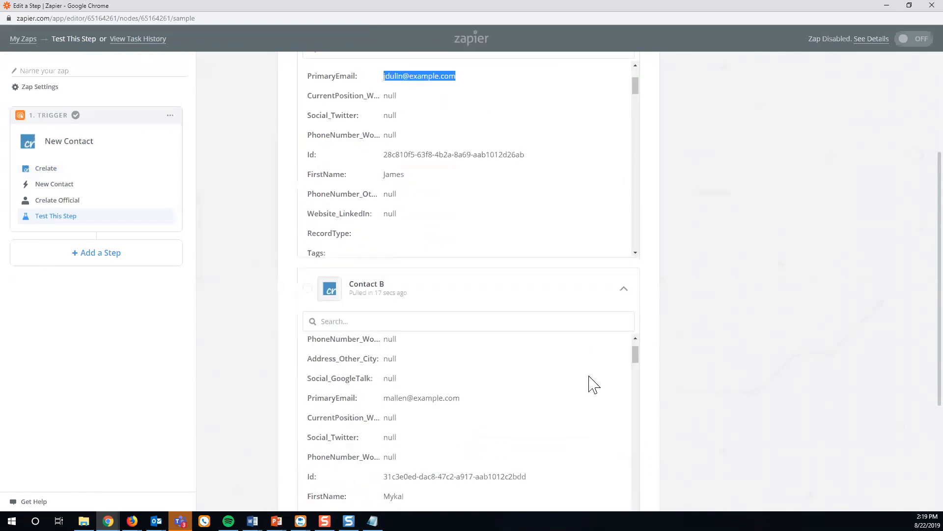
scroll(524, 376, "down", 6)
scroll(722, 364, "down", 3)
Expand Contact C, select it as the test sample, and continue.
left_click(624, 379)
scroll(597, 410, "down", 2)
scroll(580, 426, "down", 2)
scroll(627, 408, "down", 3)
left_click(308, 277)
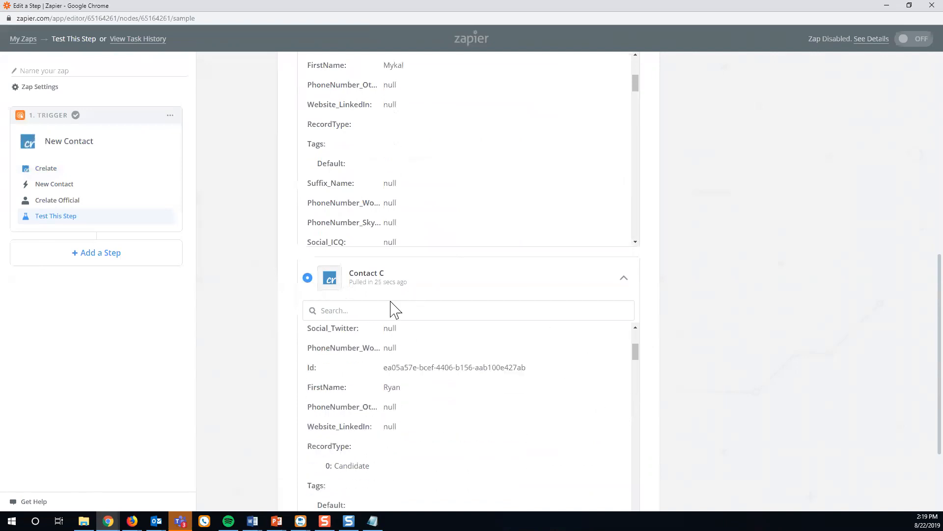
scroll(715, 339, "down", 3)
scroll(476, 312, "up", 3)
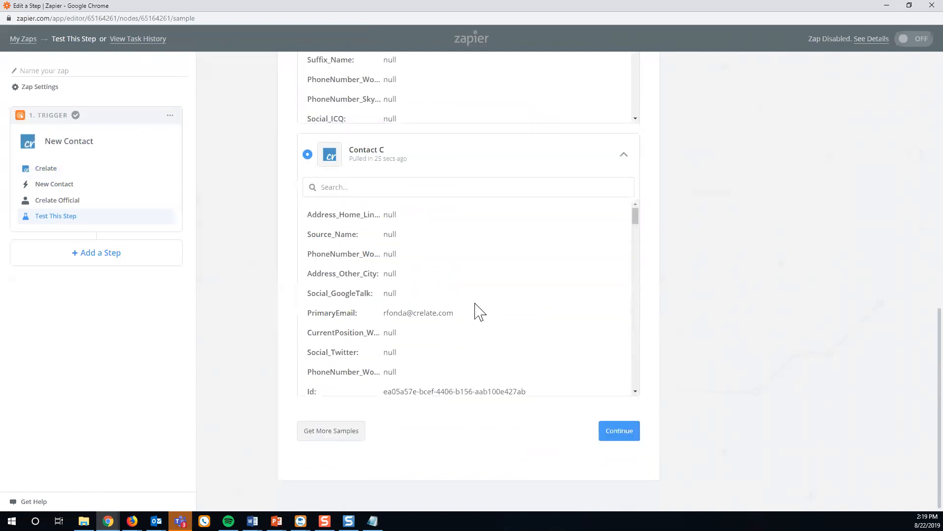
left_click(629, 436)
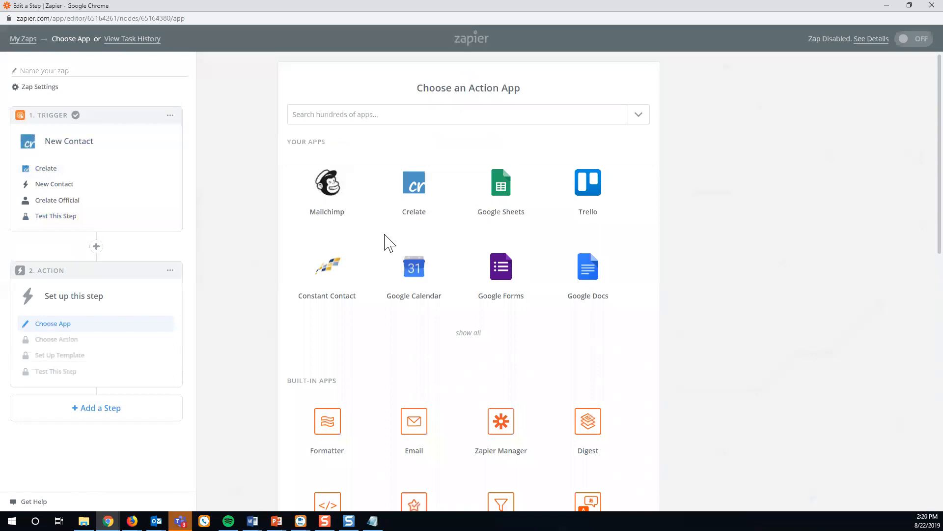
Set the zap's action to Mailchimp Add/Update Subscriber and save it.
left_click(324, 206)
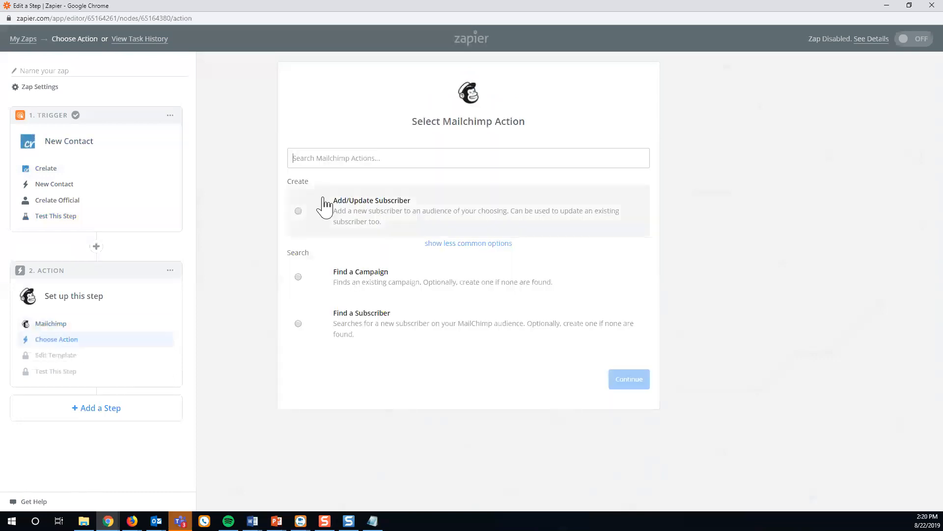
left_click(457, 244)
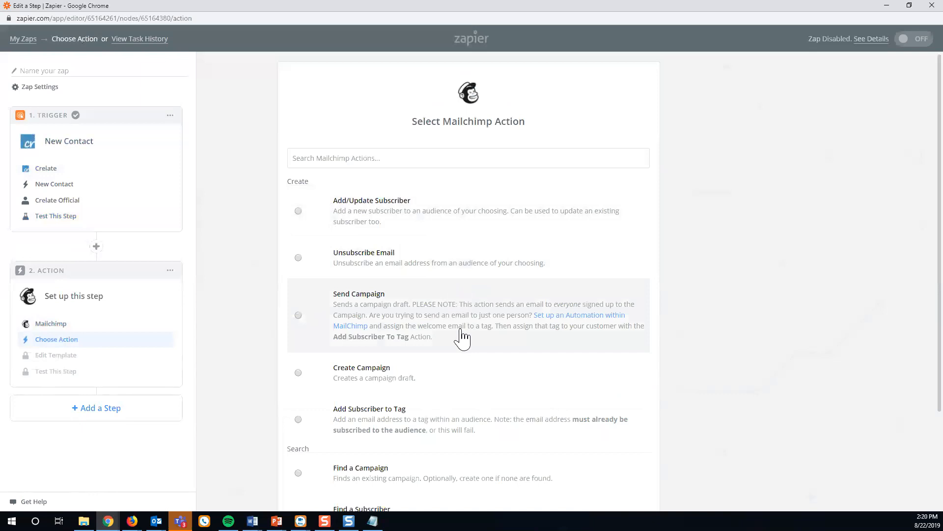
scroll(462, 338, "down", 3)
scroll(462, 338, "up", 3)
left_click(344, 219)
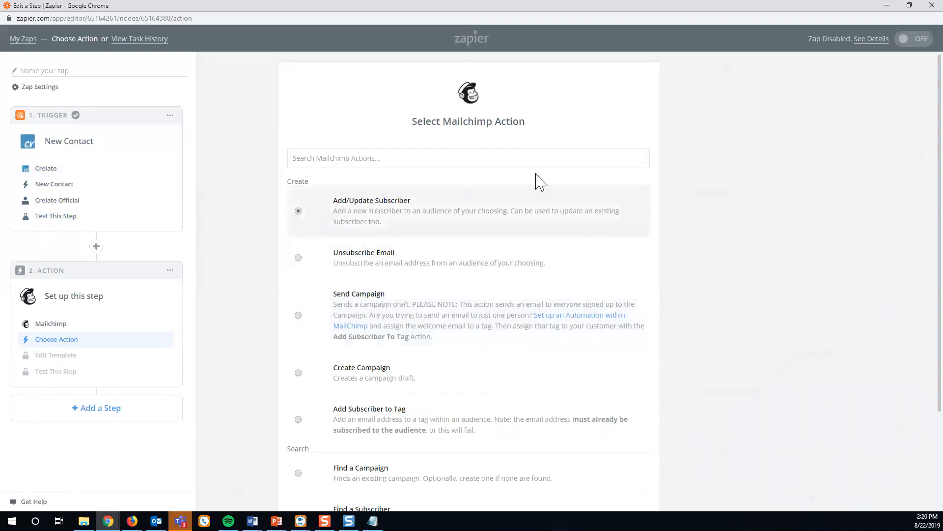
scroll(775, 310, "down", 3)
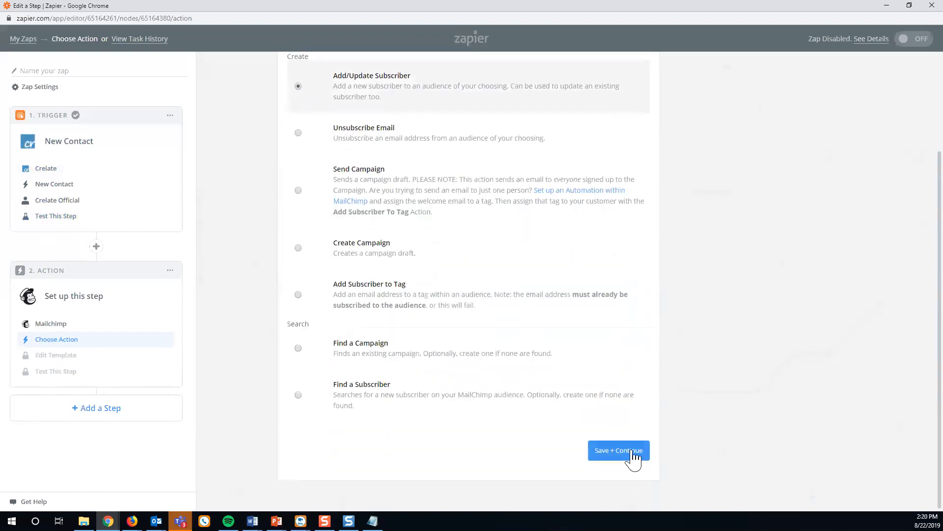
left_click(635, 457)
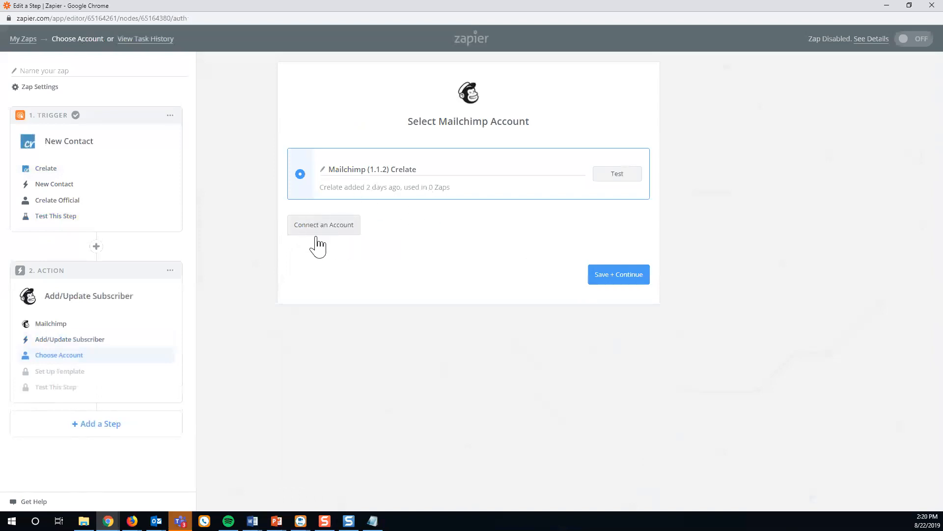
Confirm the Mailchimp account and pick the Crelate audience.
left_click(624, 279)
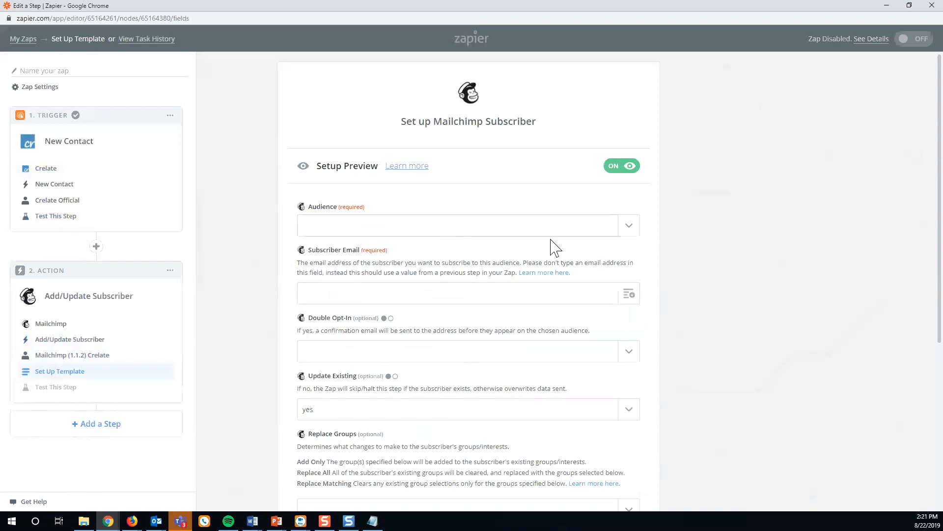
left_click(630, 231)
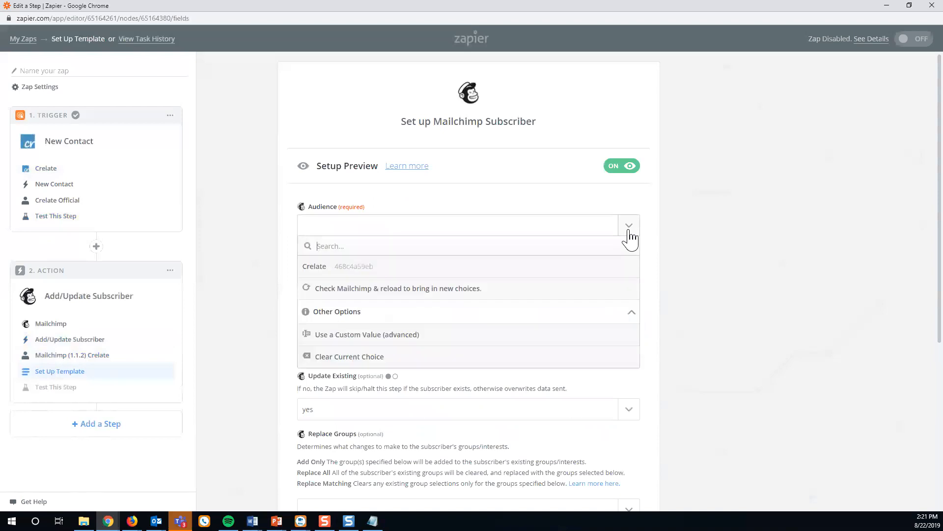
left_click(317, 270)
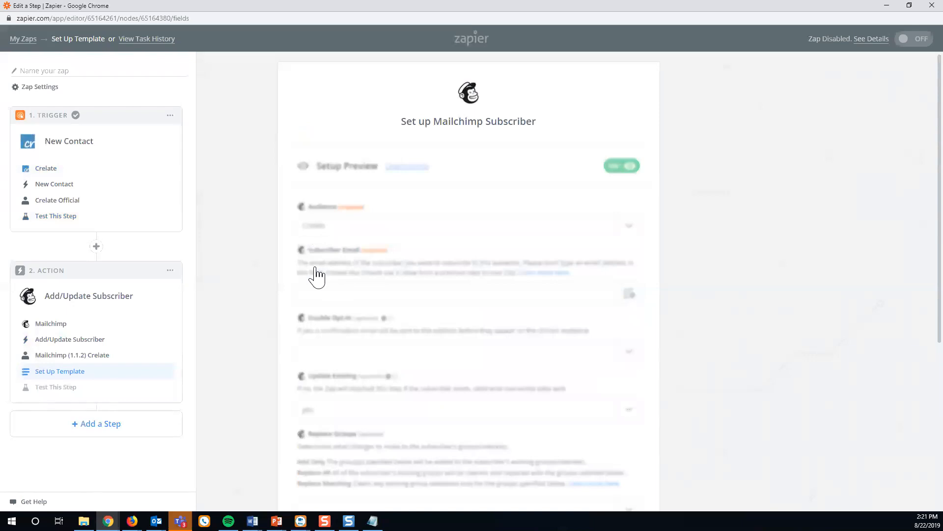
Map Subscriber Email to the New Contact's Email Address Personal and continue to testing.
left_click(637, 297)
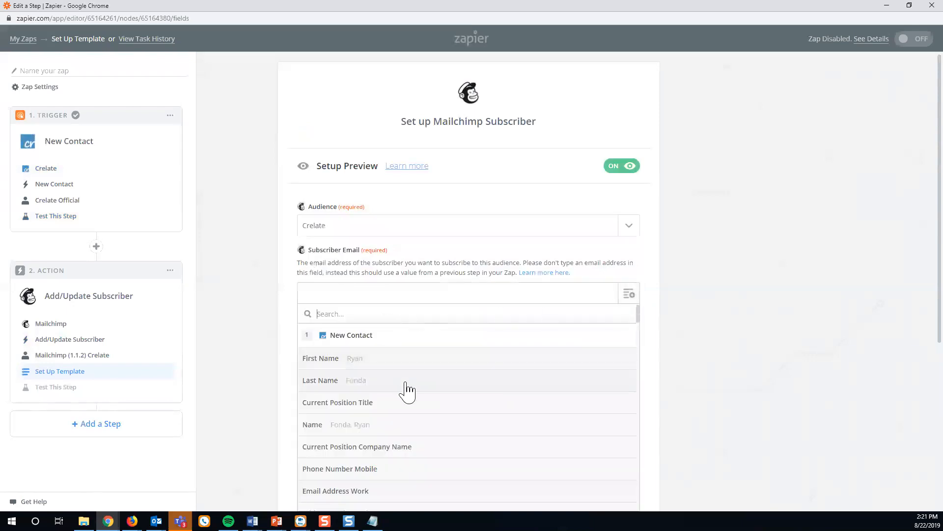
scroll(415, 421, "down", 3)
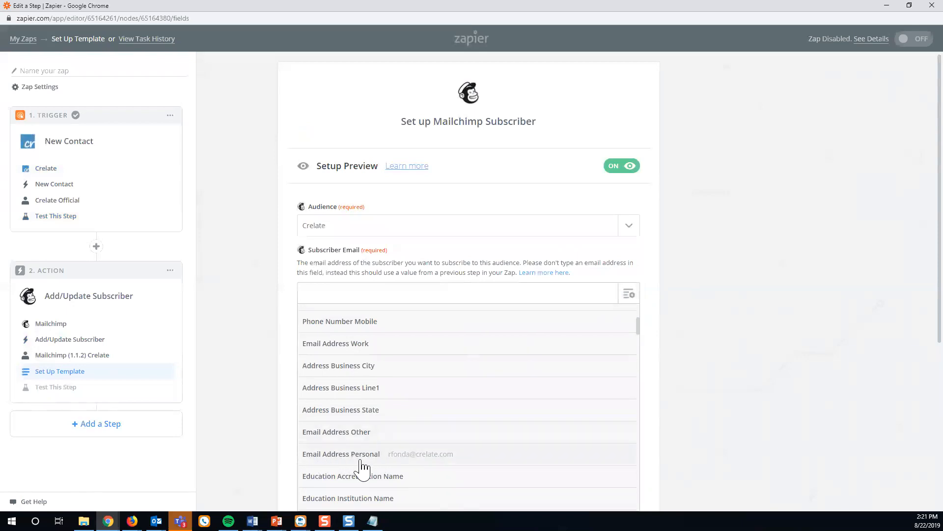
left_click(431, 458)
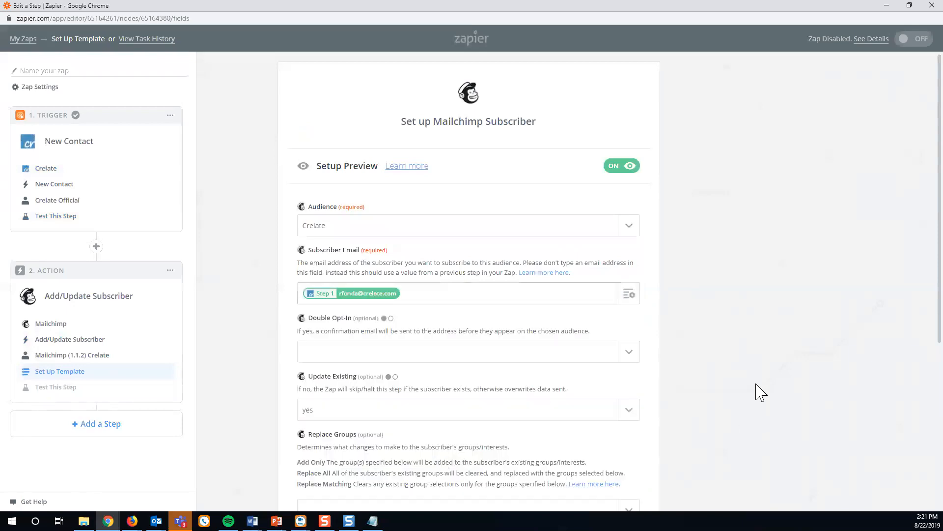
scroll(761, 393, "down", 5)
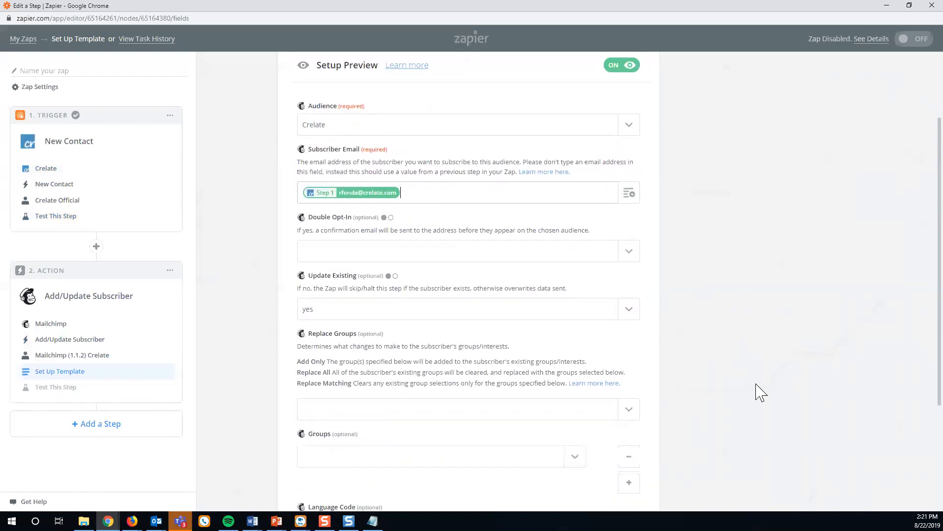
scroll(760, 394, "up", 2)
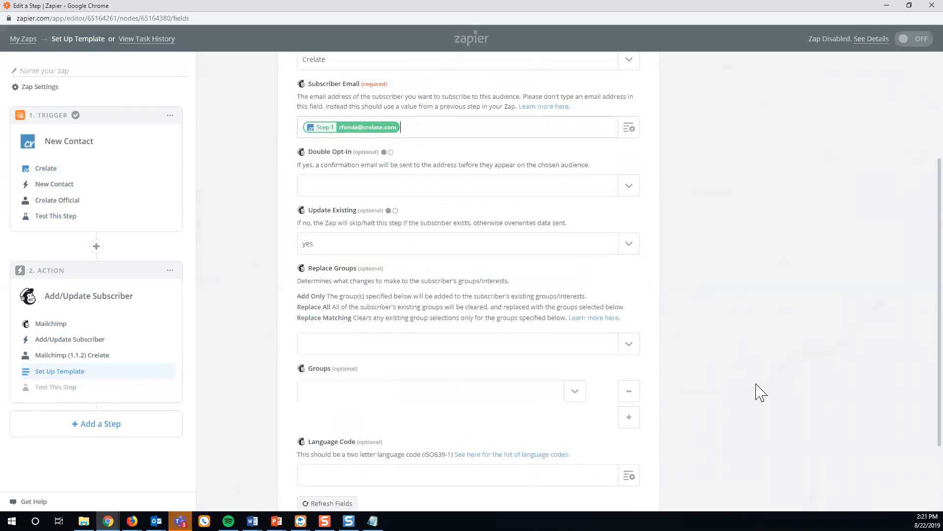
scroll(396, 337, "down", 2)
left_click(613, 452)
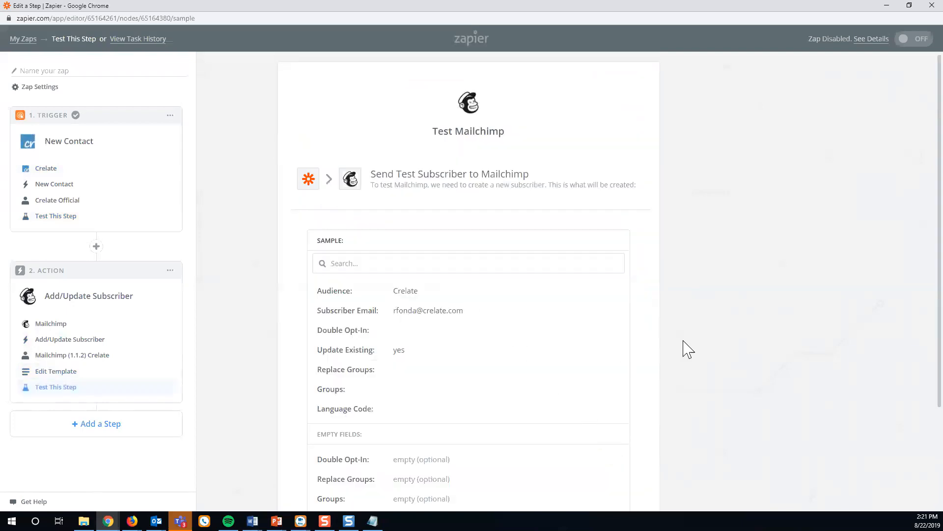
Send the sample subscriber to Mailchimp as a test and finish the action step.
scroll(693, 347, "down", 2)
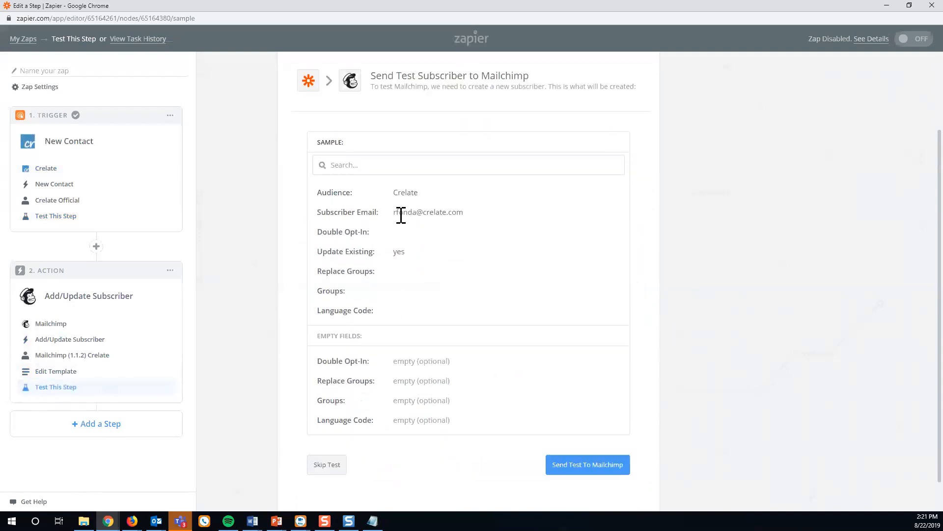
left_click_drag(395, 212, 468, 214)
left_click(461, 239)
left_click(595, 471)
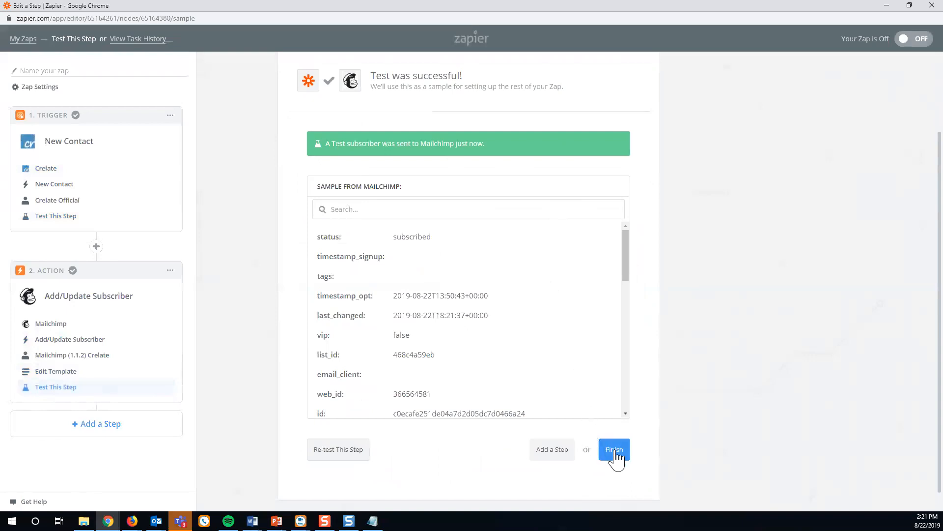
left_click(615, 455)
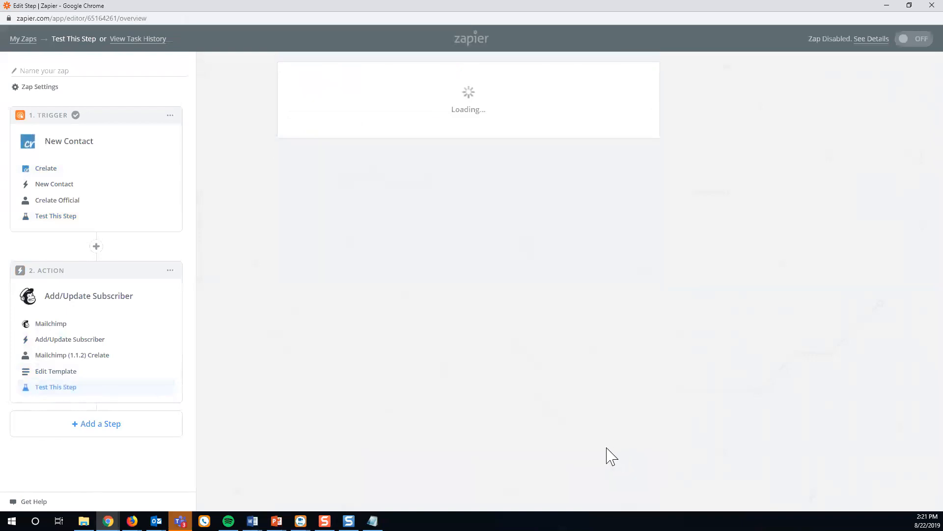
Name the zap 'Crelate > MailChimp' and switch it on.
left_click(428, 176)
type("Crelate")
type("> ")
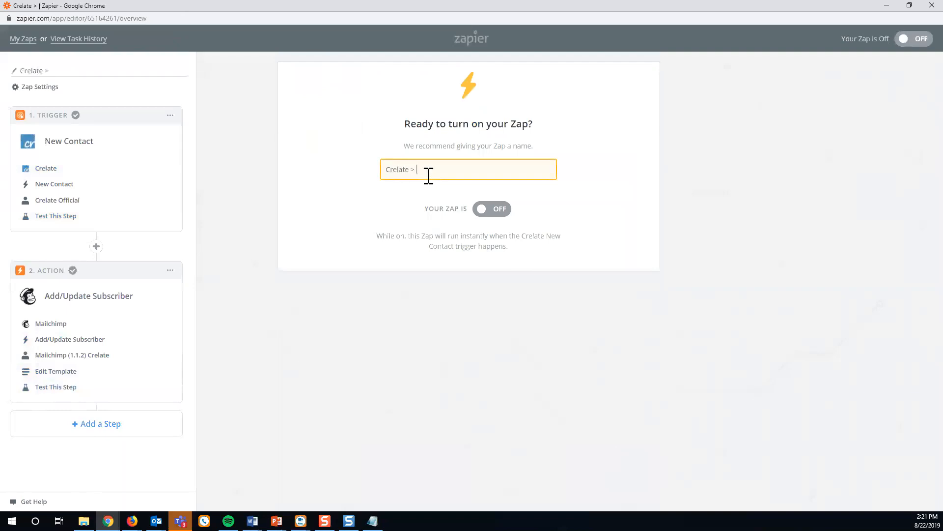
type("MailChimp")
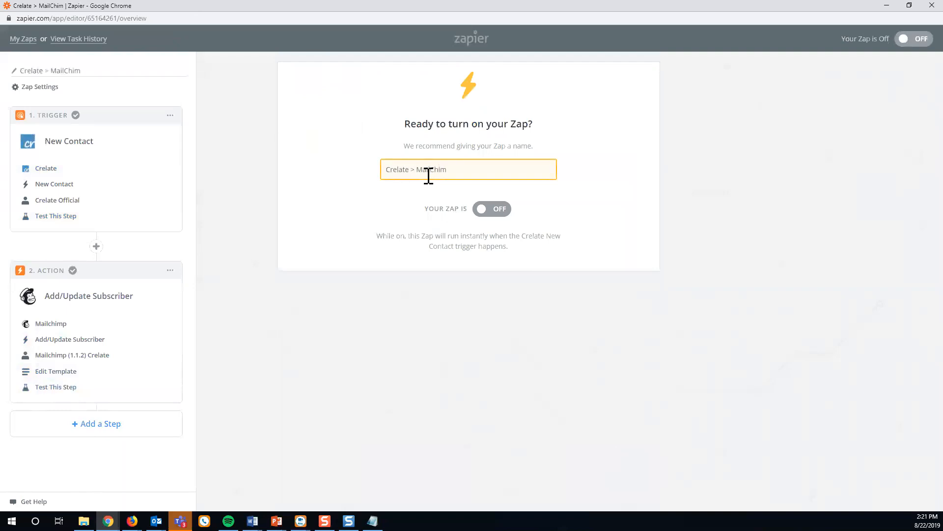
left_click(497, 208)
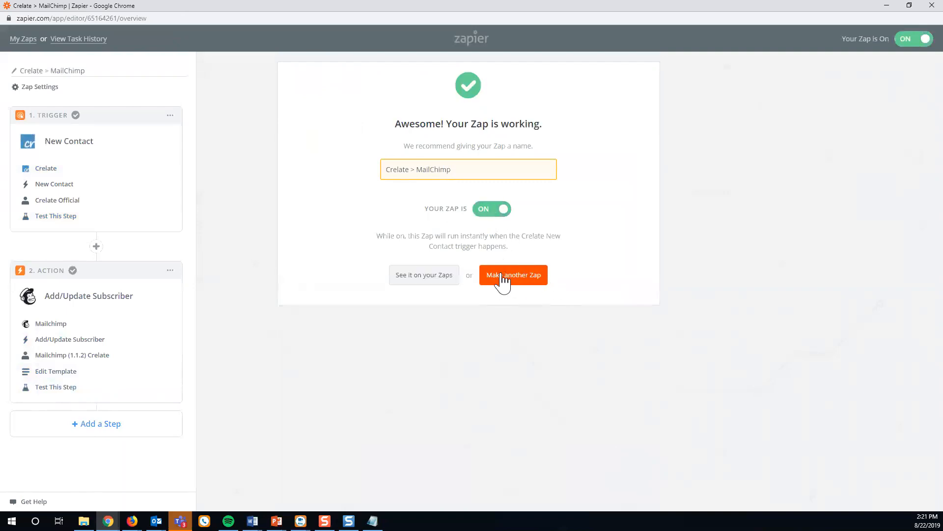
Start a new Crelate contact and enter the test contact's first and last name.
left_click(435, 279)
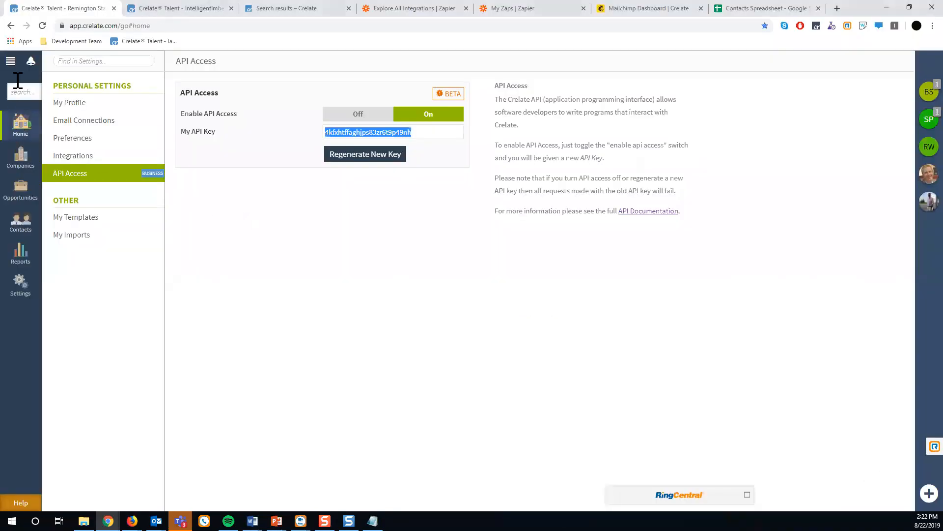
left_click(10, 61)
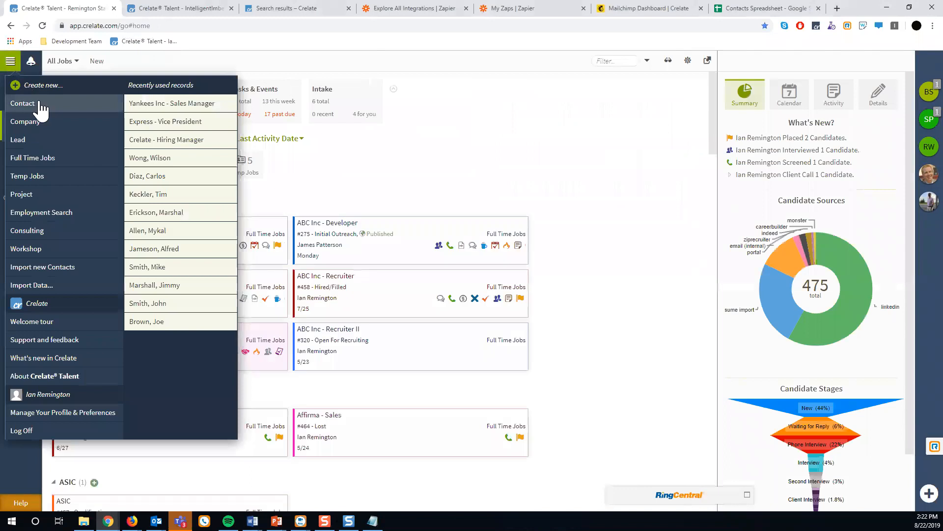
left_click(41, 104)
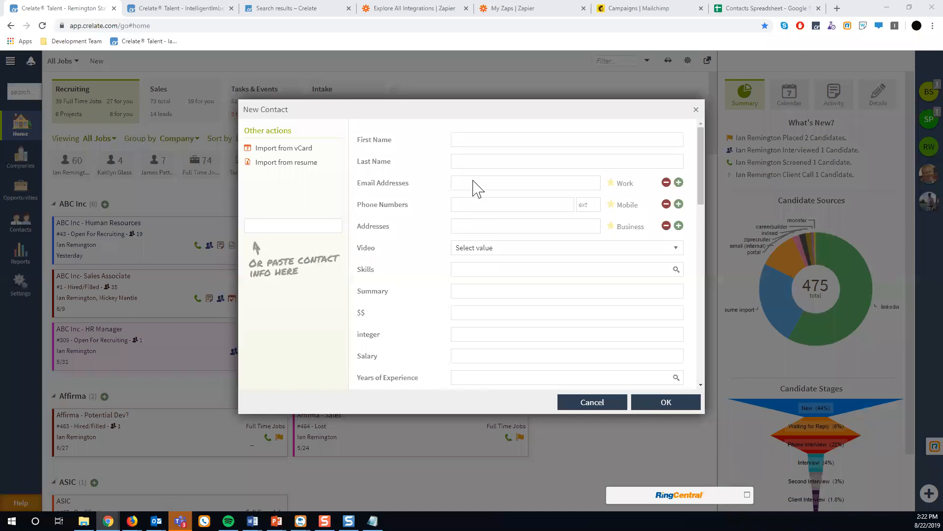
key("Tab")
key("Tab")
Add the contact's email address as type Personal and save the contact.
left_click(624, 189)
left_click(631, 216)
left_click(499, 186)
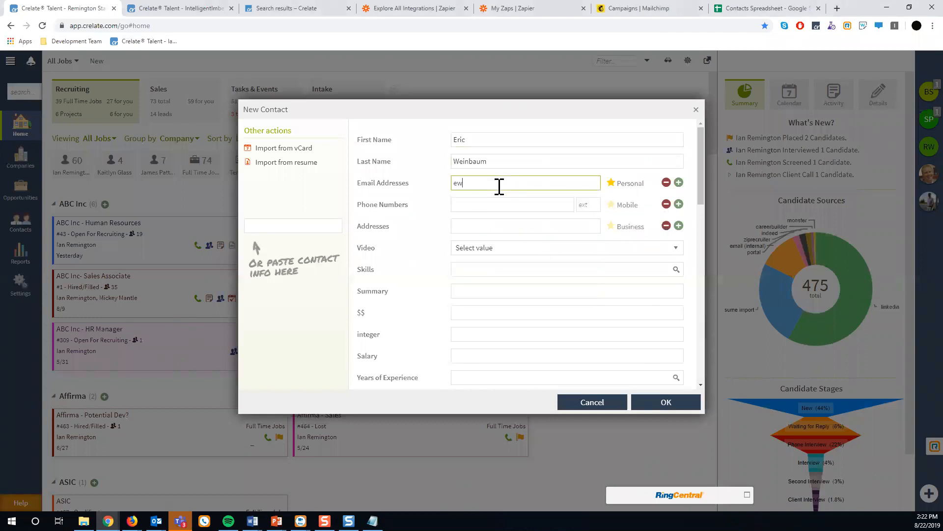
left_click(661, 401)
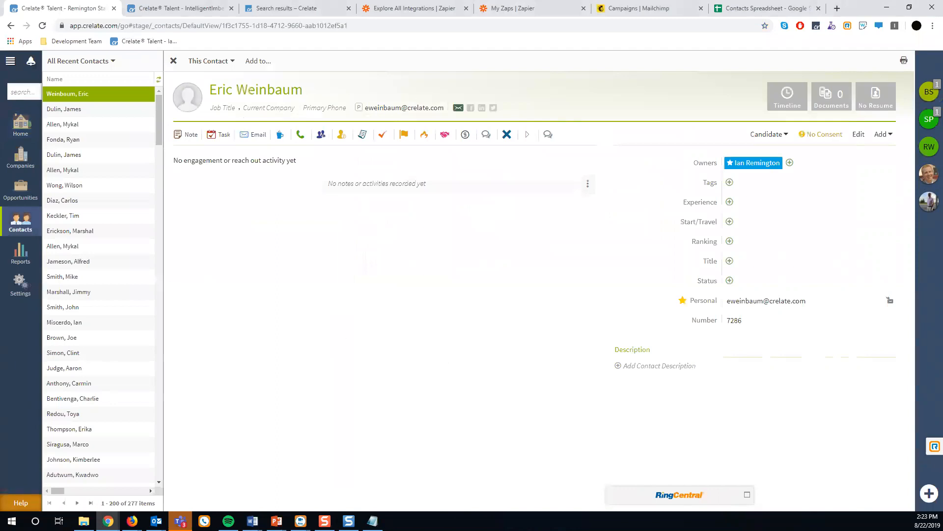
key("ctrl+6")
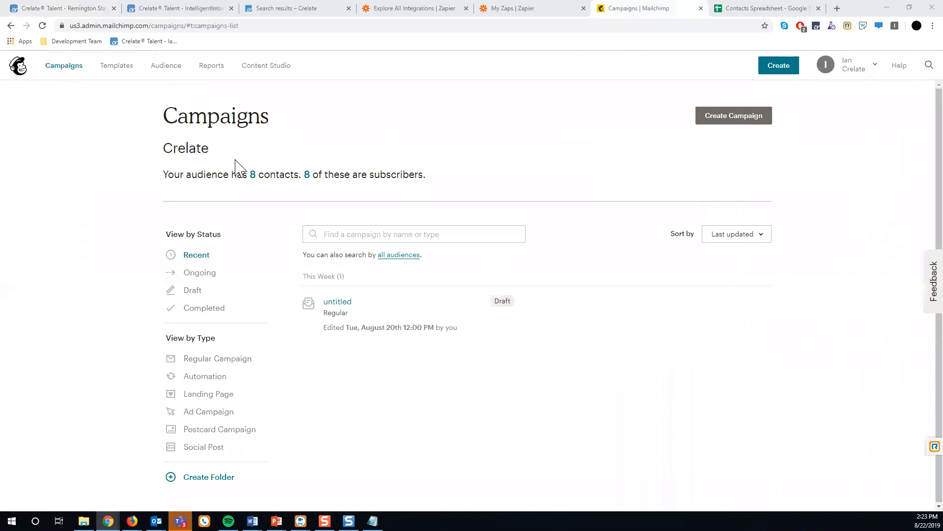
View the Crelate audience's contacts in Mailchimp to check the new Zapier-sourced subscriber.
left_click(167, 71)
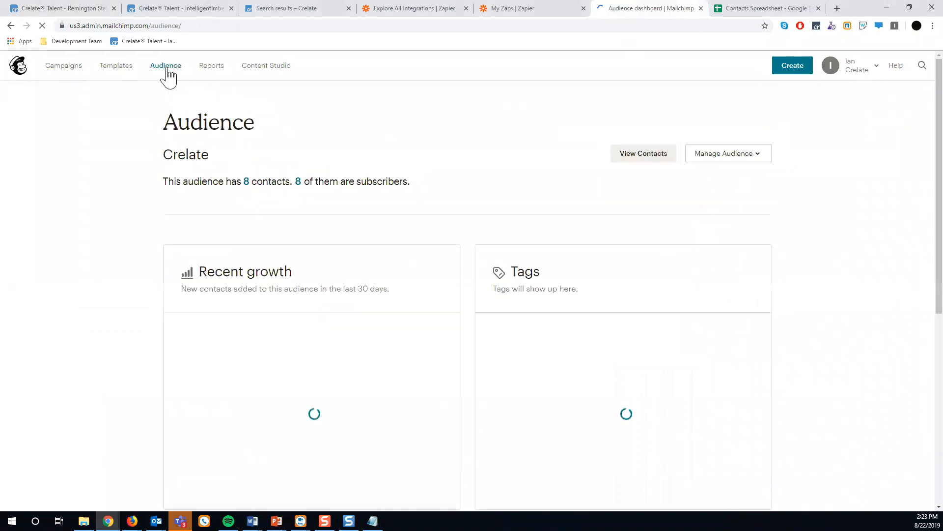
left_click(643, 154)
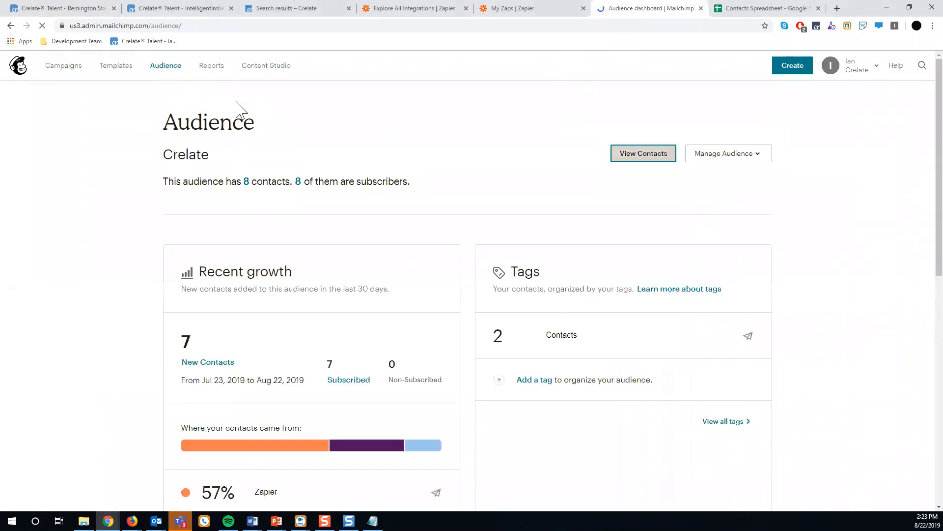
scroll(144, 257, "down", 3)
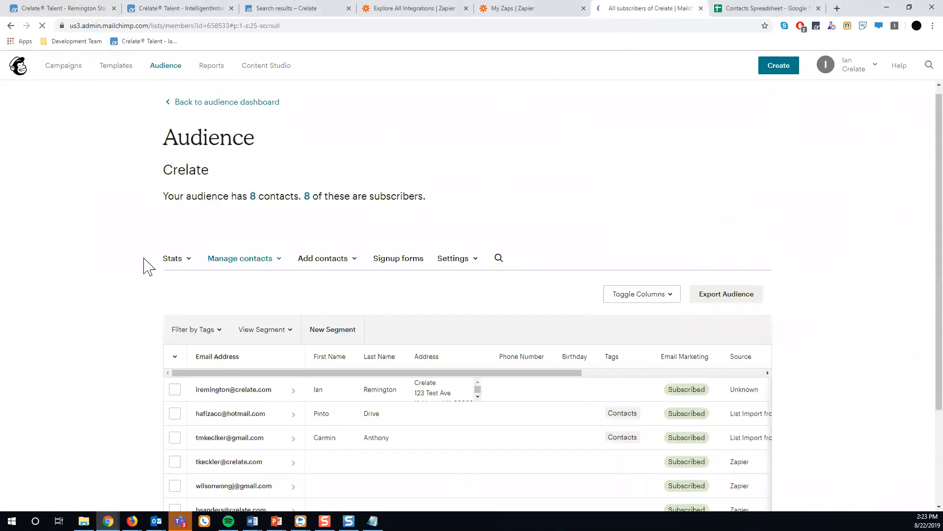
scroll(144, 258, "up", 1)
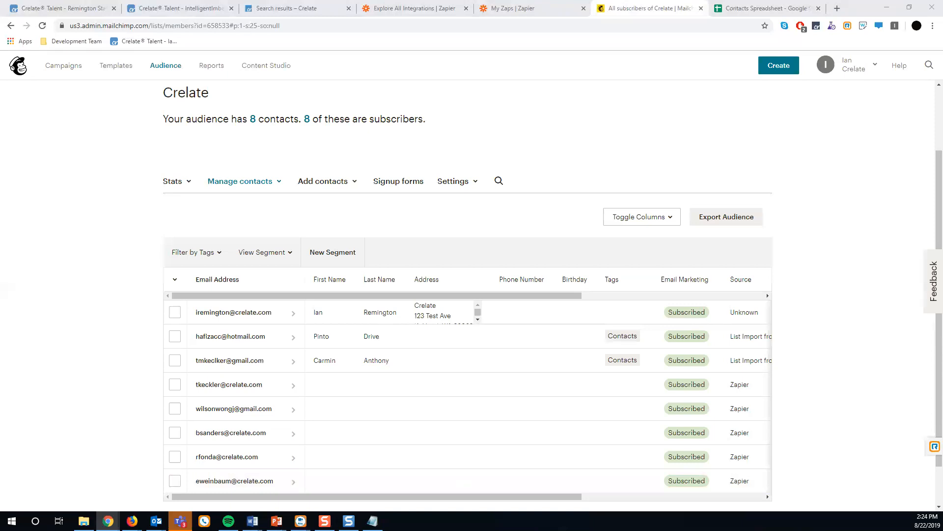
left_click(48, 9)
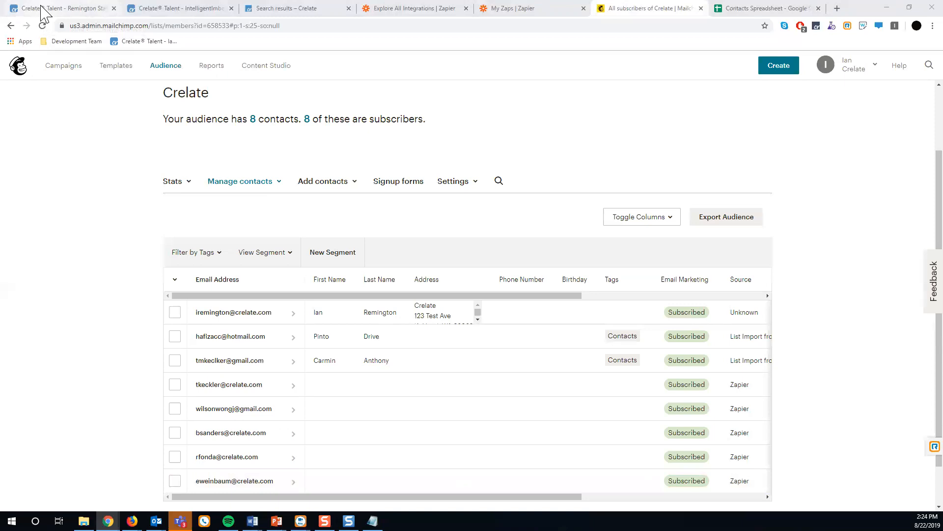
Go to the Crelate home dashboard, then browse Support Center Videos to Crelate Classroom Webinar Series.
left_click(21, 127)
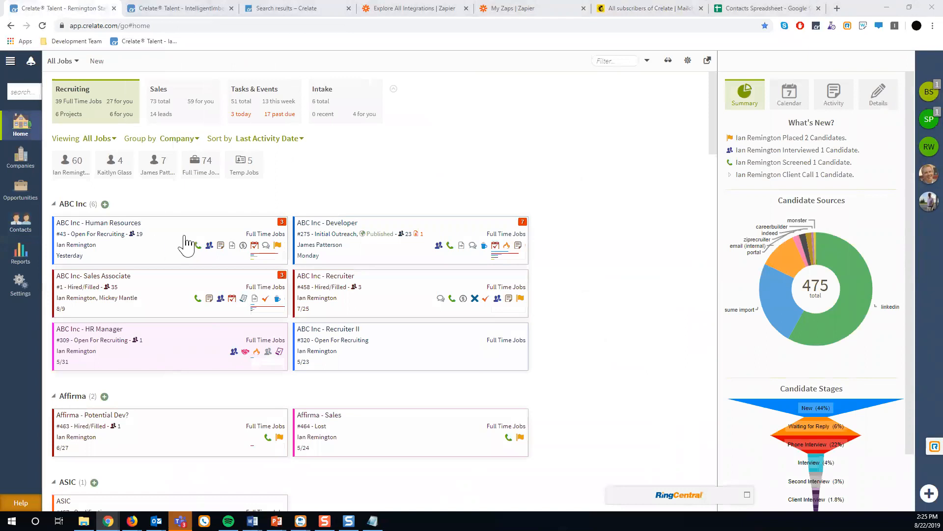
left_click(275, 9)
left_click(262, 112)
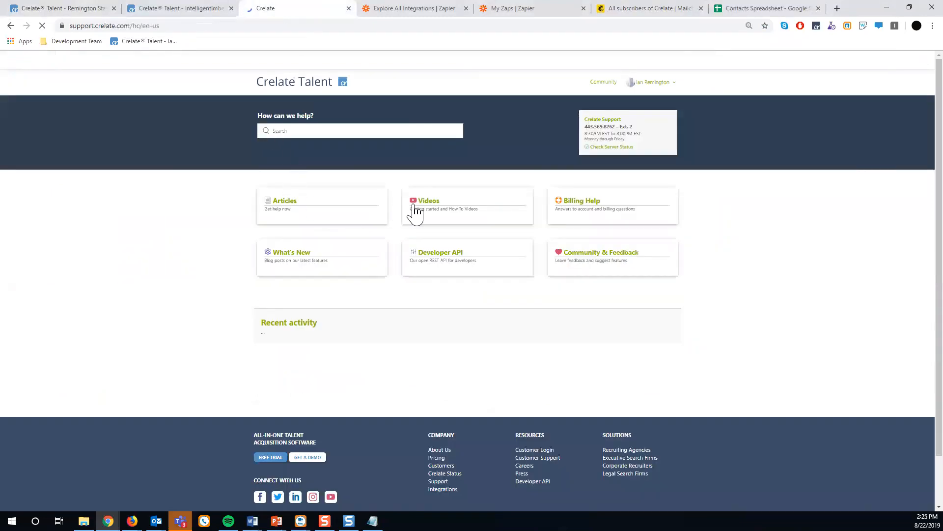
left_click(427, 205)
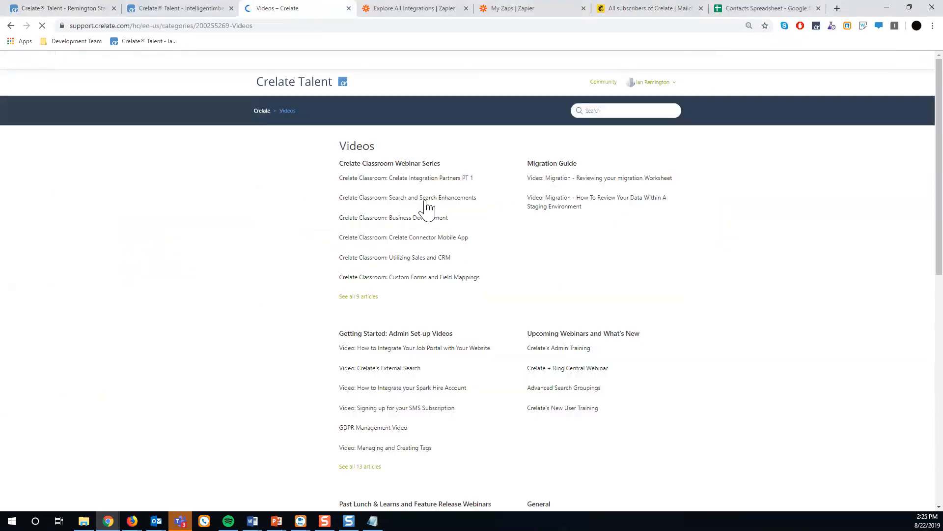
left_click_drag(443, 167, 338, 163)
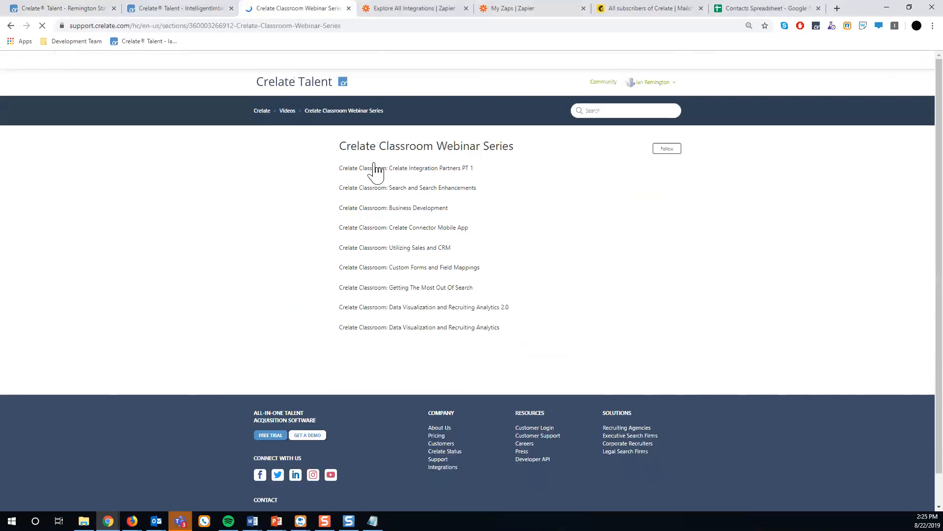